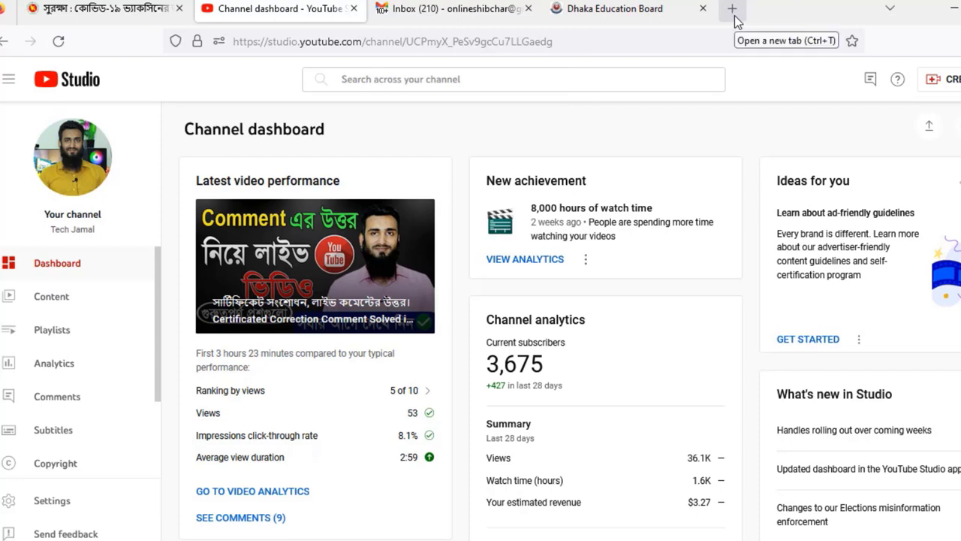
# - Open a new blank Firefox tab next to the YouTube Studio dashboard
pyautogui.click(733, 11)
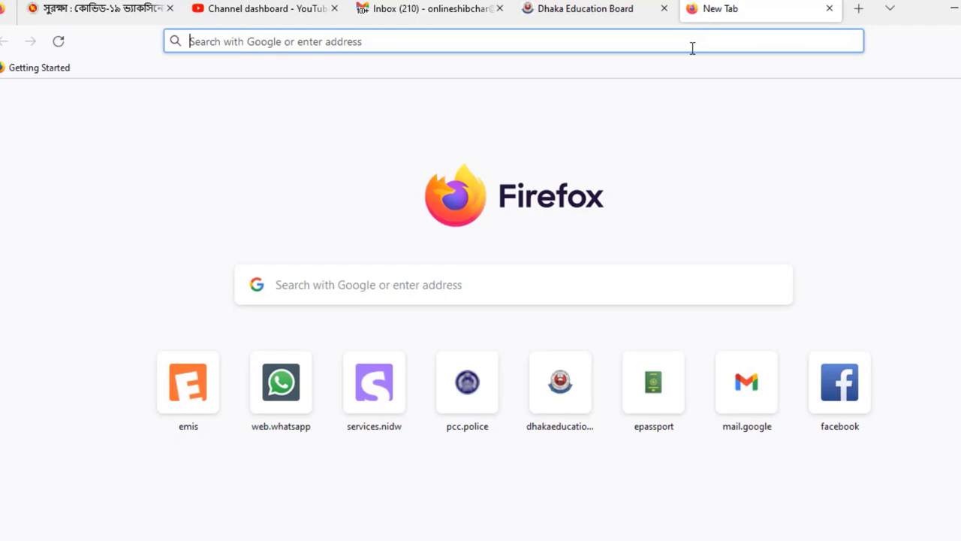
# - Go to dhakaeducationboard.gov.bd and open the Name & Age Correction application form under On-line Application
pyautogui.write('dhakaeducationboard.gov.bd/')
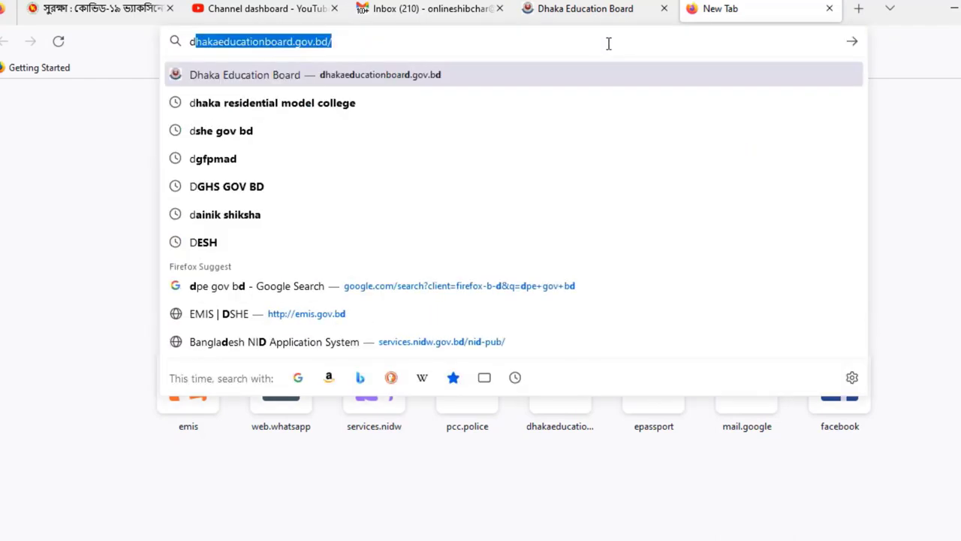
pyautogui.press('Return')
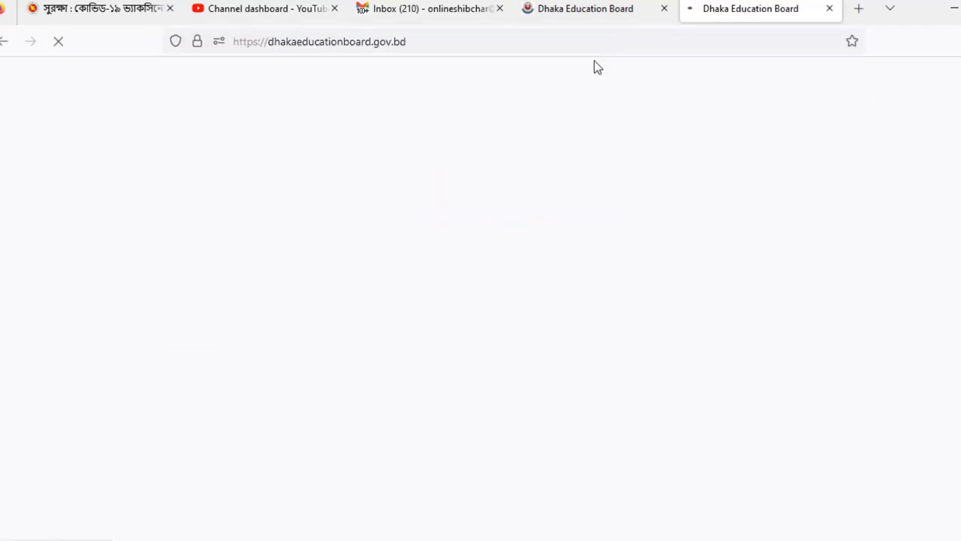
pyautogui.scroll(-2, 296, 342)
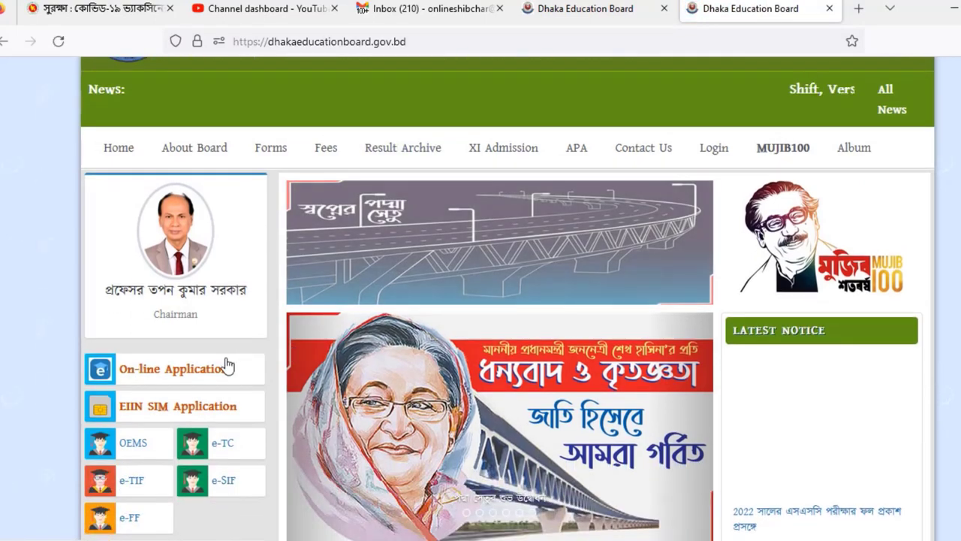
pyautogui.scroll(-2, 156, 308)
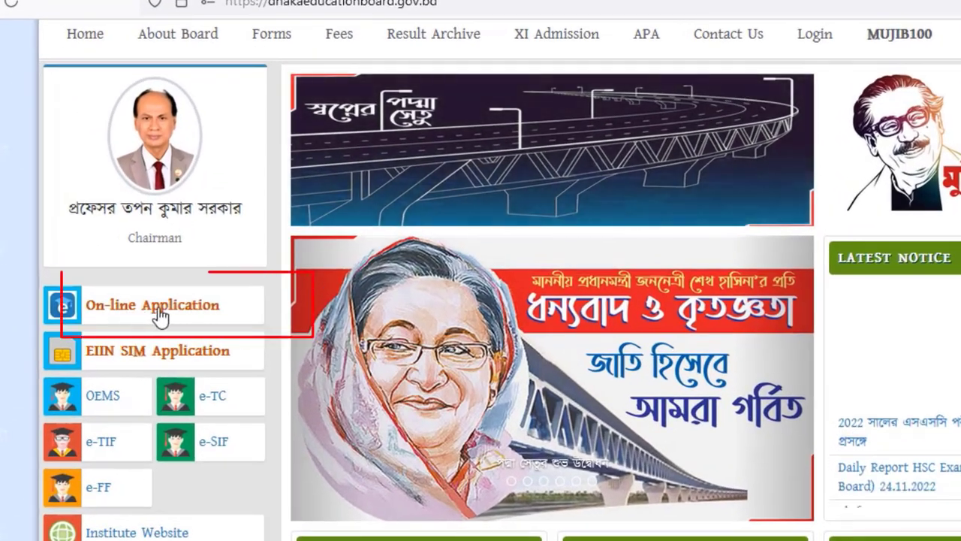
pyautogui.click(246, 317)
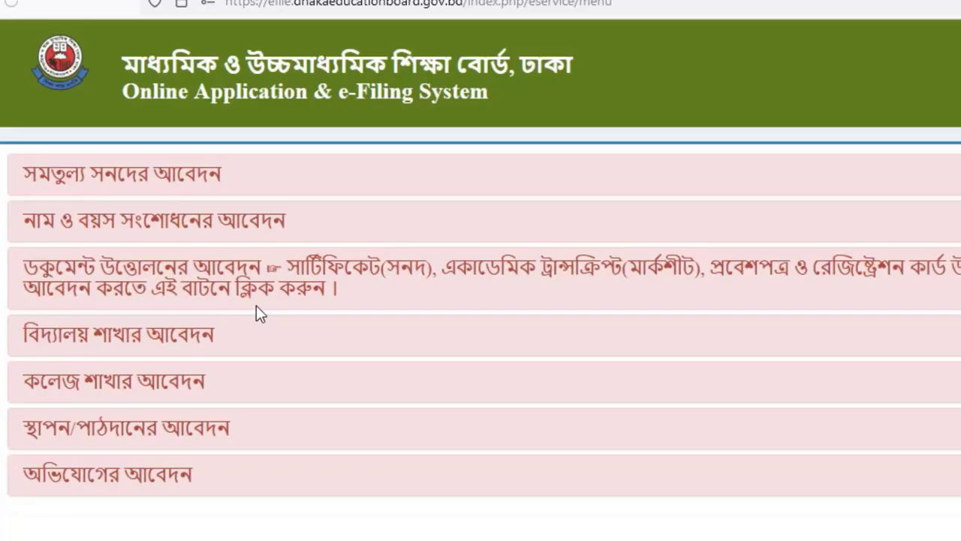
pyautogui.click(166, 239)
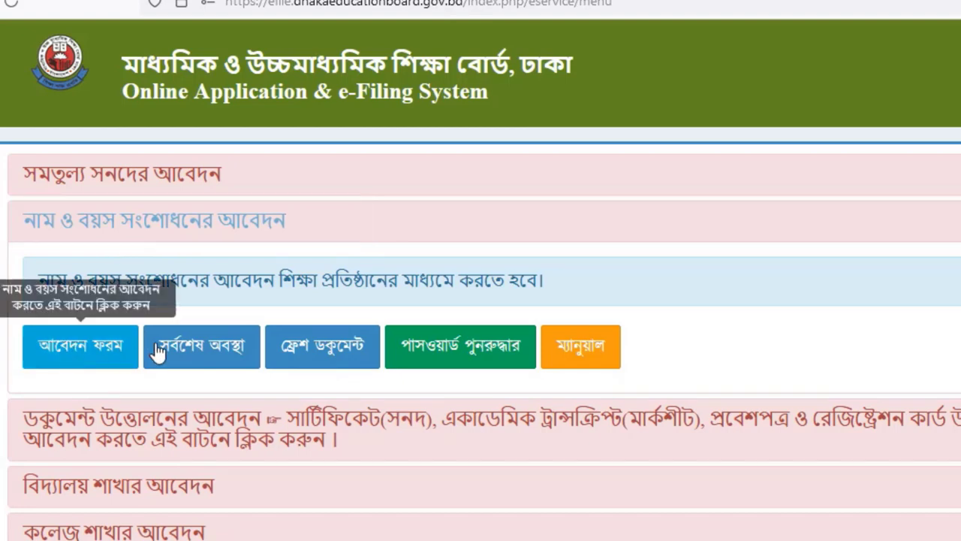
pyautogui.click(81, 348)
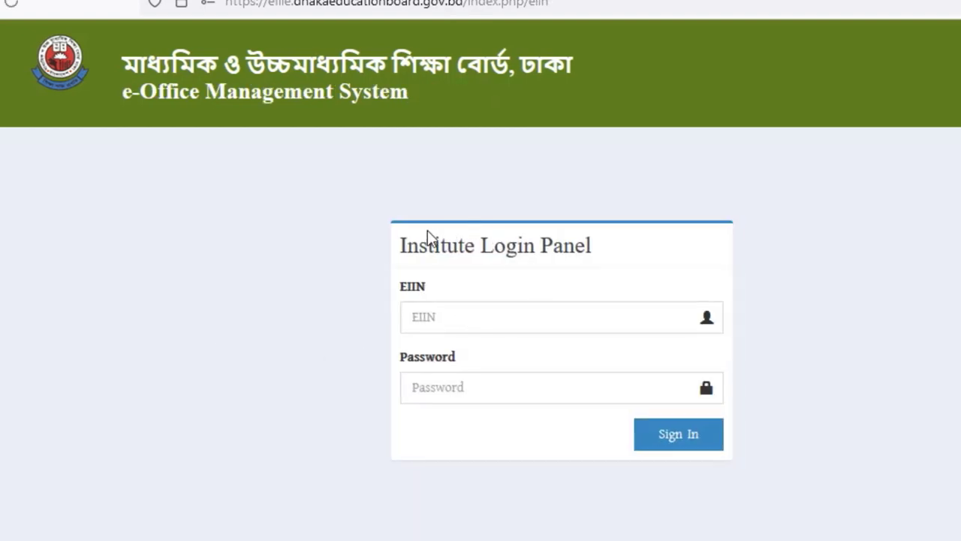
# - Use Firefox's screenshot tool to select areas of the Institute Login Panel
pyautogui.hotkey('ctrl', 'shift', 's')
pyautogui.press('Escape')
pyautogui.moveTo(363, 192); pyautogui.dragTo(829, 487)
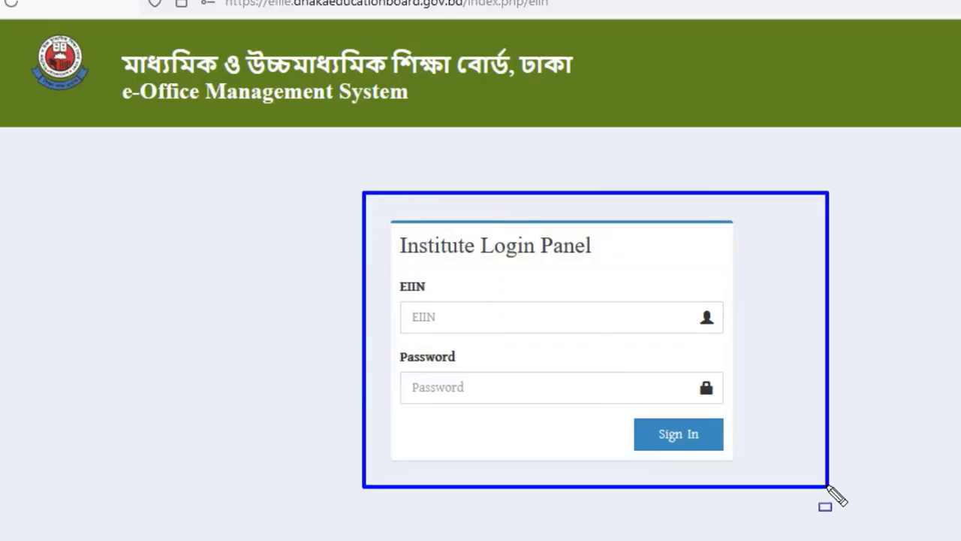
pyautogui.moveTo(399, 356); pyautogui.dragTo(667, 424)
pyautogui.moveTo(734, 435)
pyautogui.mouseDown()
pyautogui.moveTo(760, 431)
pyautogui.moveTo(762, 416)
pyautogui.mouseUp()
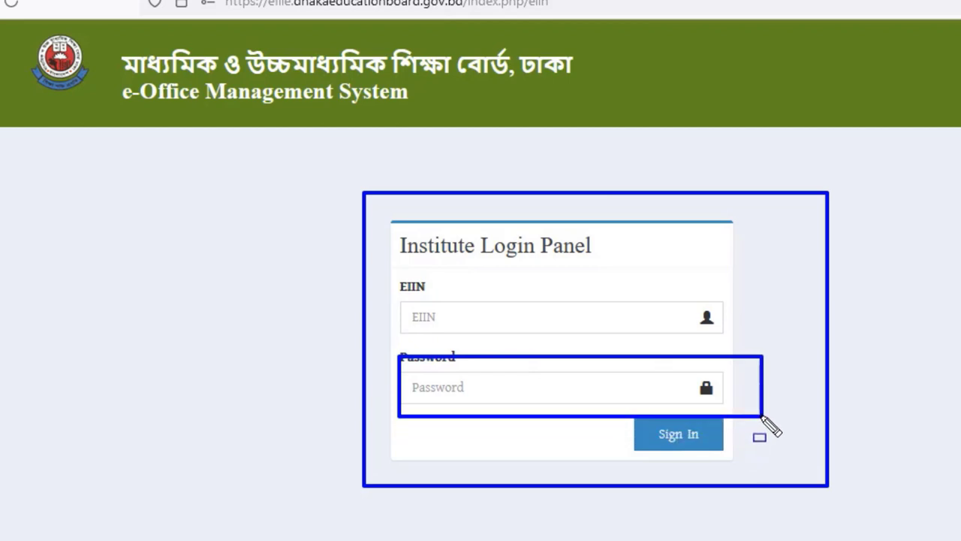
pyautogui.moveTo(390, 222)
pyautogui.mouseDown()
pyautogui.moveTo(670, 346)
pyautogui.moveTo(762, 342)
pyautogui.mouseUp()
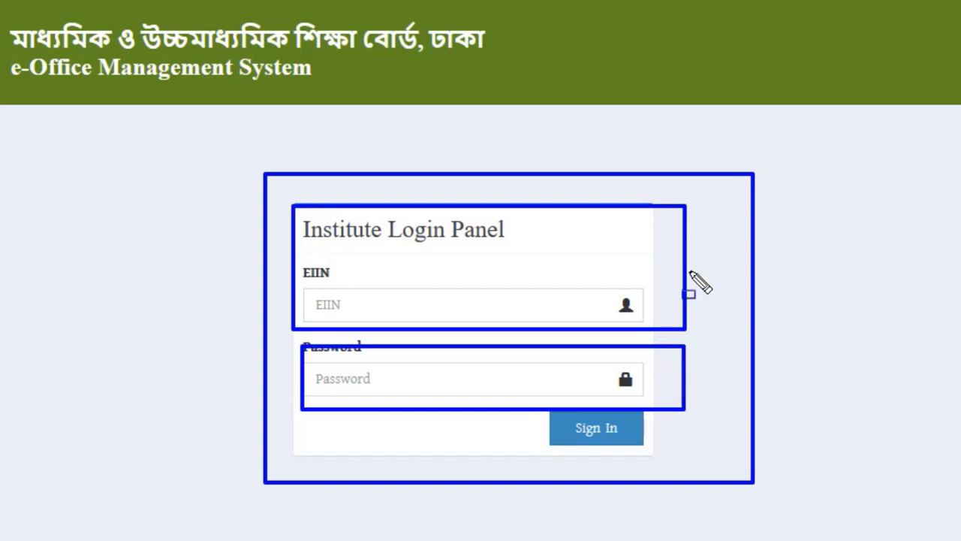
# - Sign in with the institute's EIIN and the saved password
pyautogui.click(401, 308)
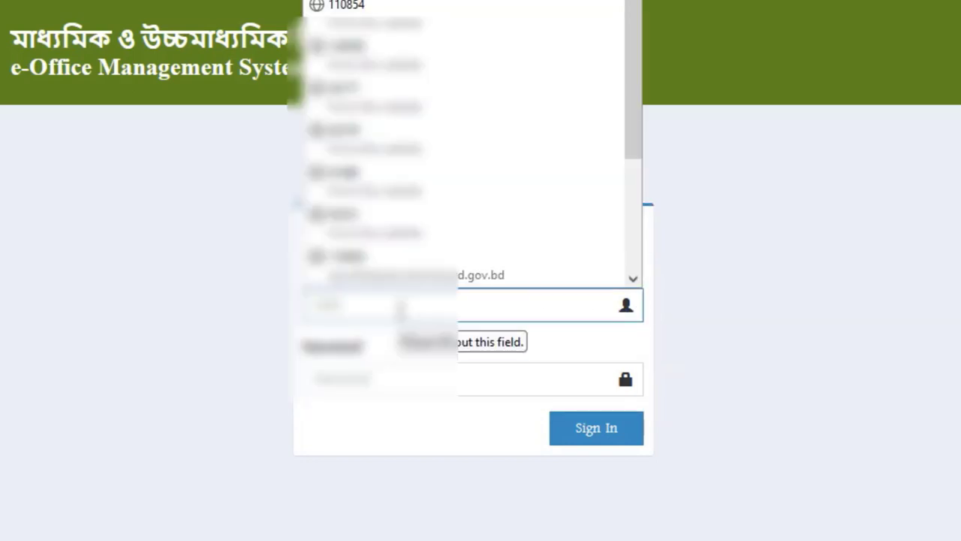
pyautogui.write('110871')
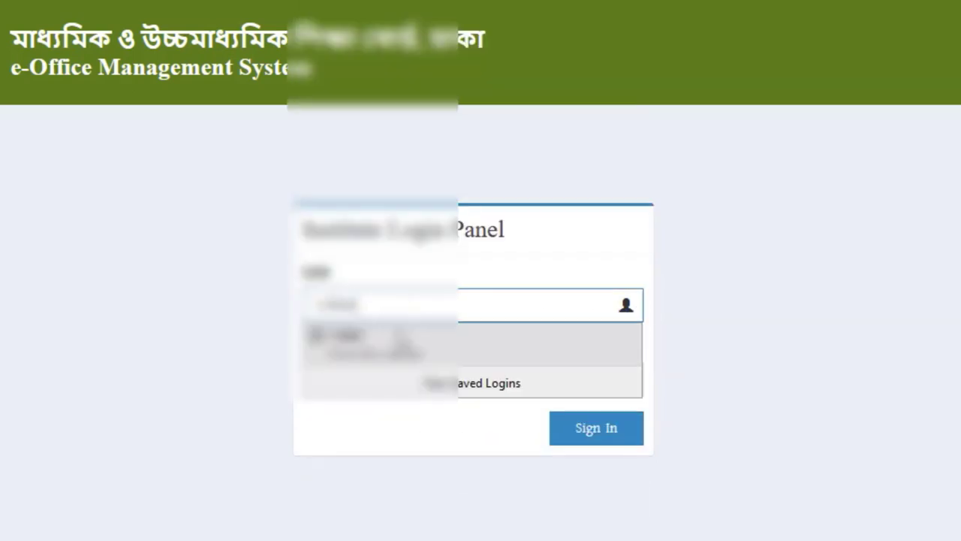
pyautogui.click(394, 341)
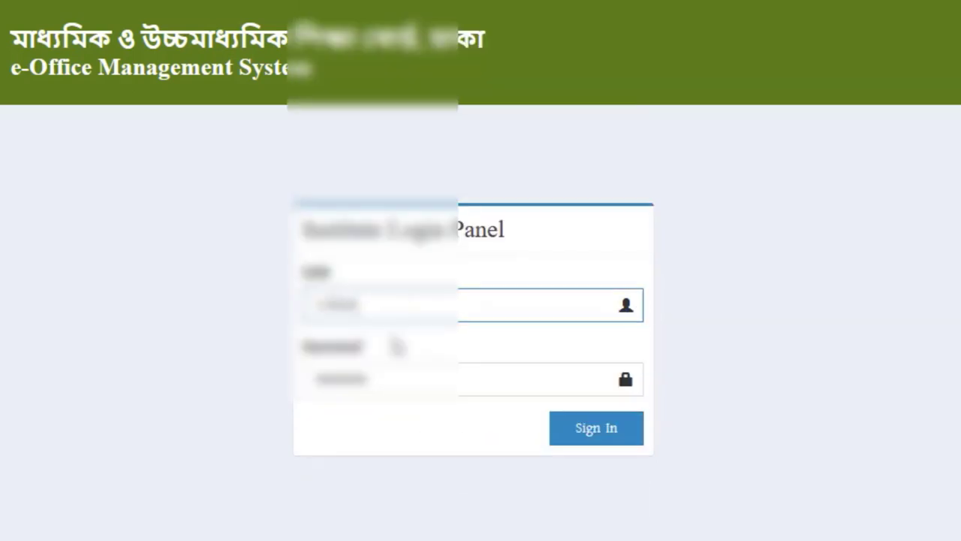
pyautogui.click(585, 438)
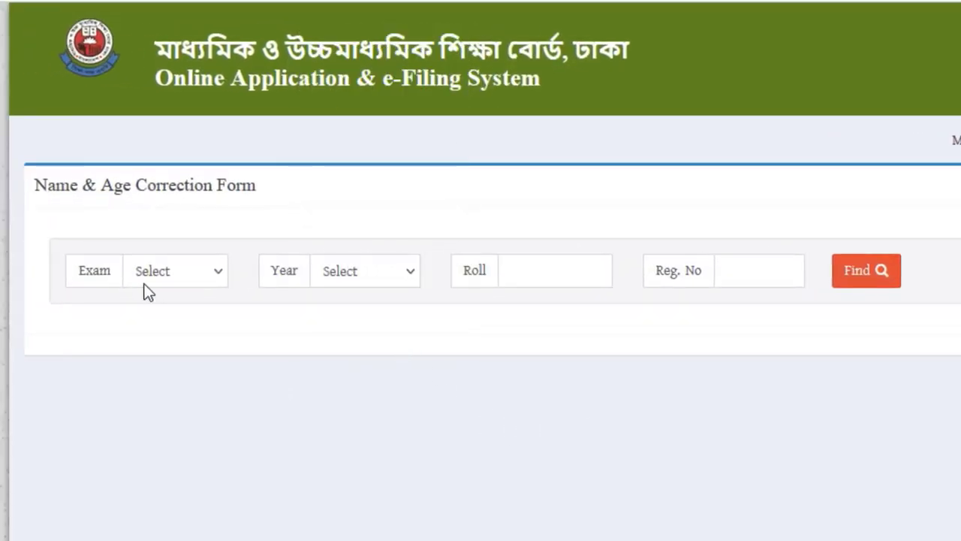
# - Find the JSC 2011 record using the student's roll and registration numbers
pyautogui.click(164, 279)
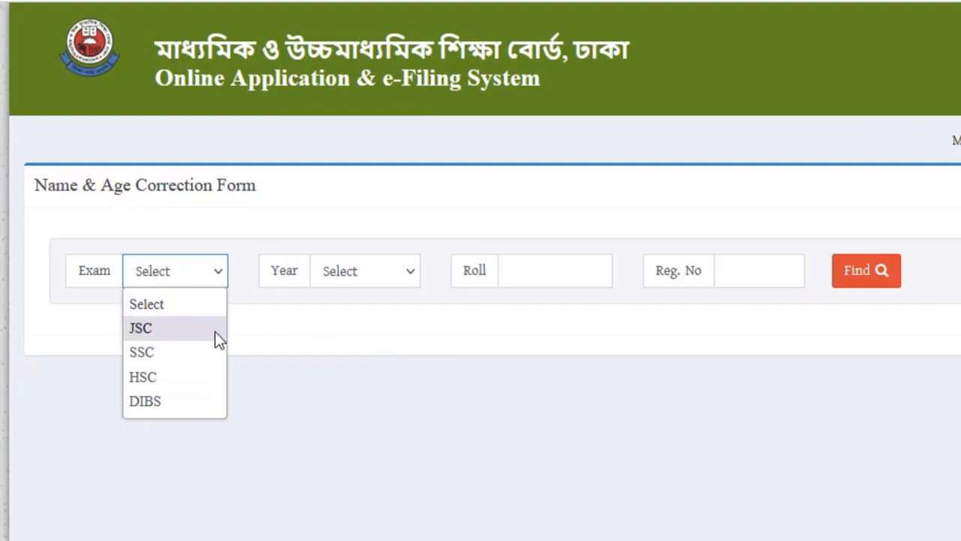
pyautogui.click(158, 331)
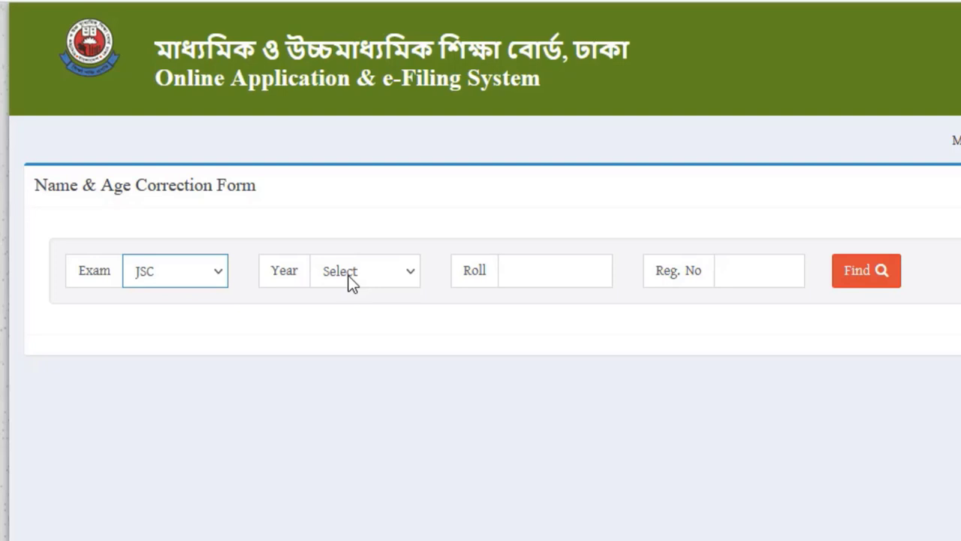
pyautogui.click(350, 283)
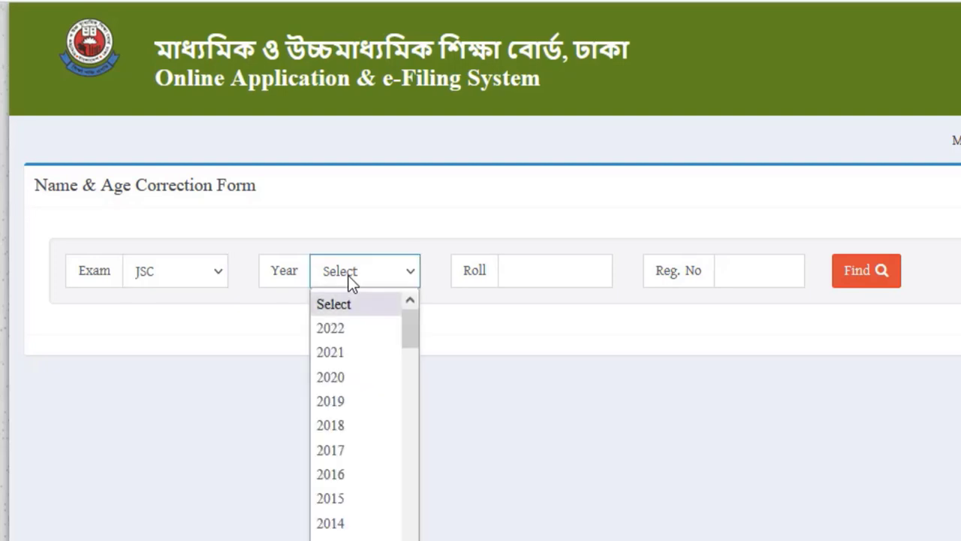
pyautogui.write('2011')
pyautogui.press('Return')
pyautogui.click(511, 275)
pyautogui.click(735, 272)
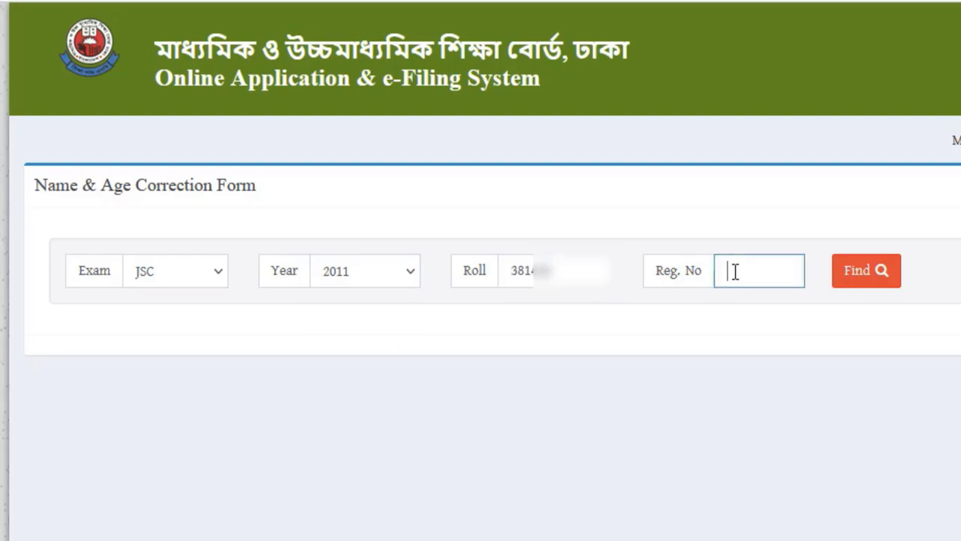
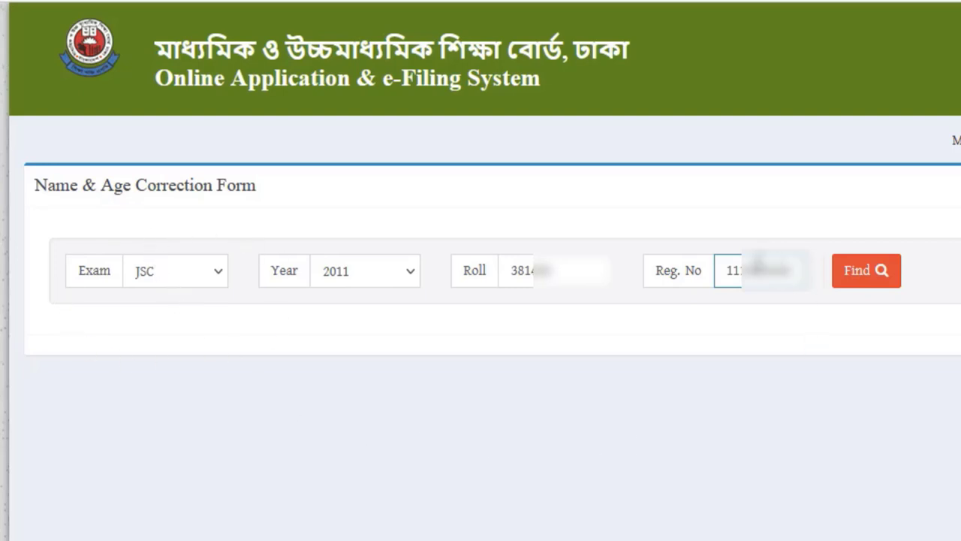
pyautogui.click(888, 276)
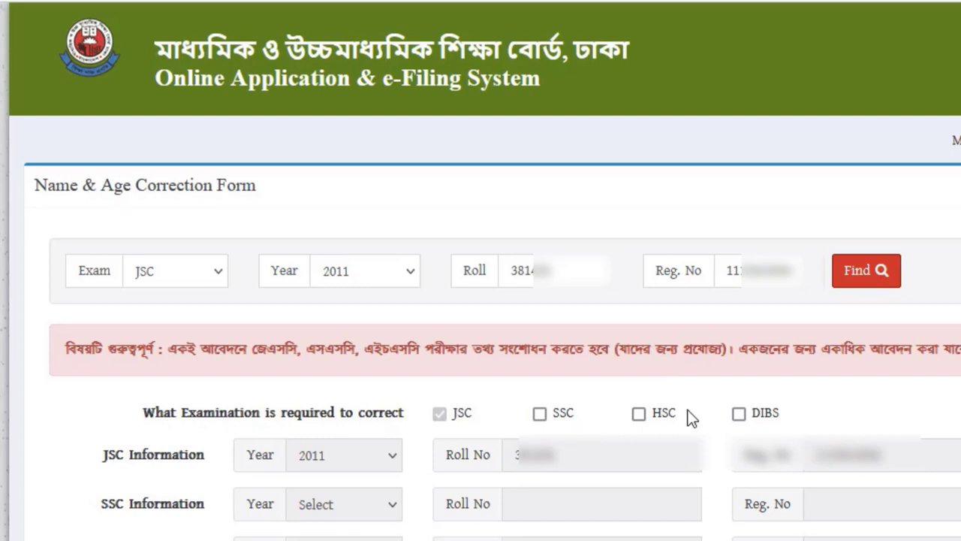
# - Tick DOB under 'What is required to correct'
pyautogui.scroll(-1, 597, 379)
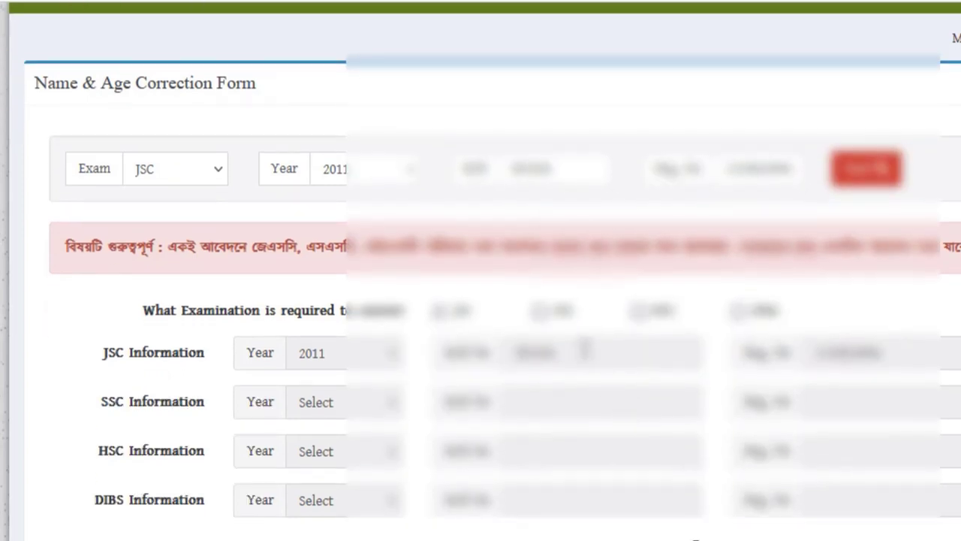
pyautogui.scroll(-5, 597, 391)
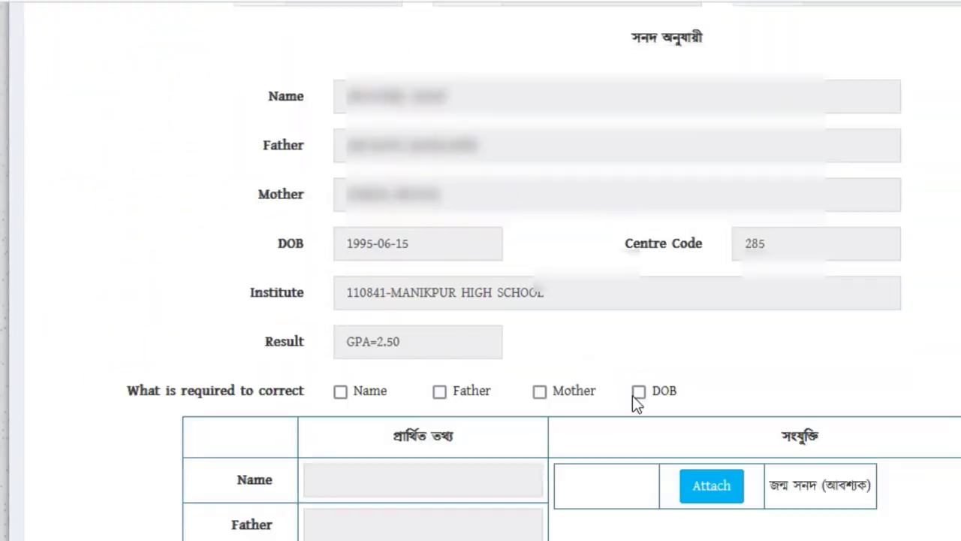
pyautogui.moveTo(612, 364)
pyautogui.mouseDown()
pyautogui.moveTo(628, 385)
pyautogui.moveTo(736, 410)
pyautogui.mouseUp()
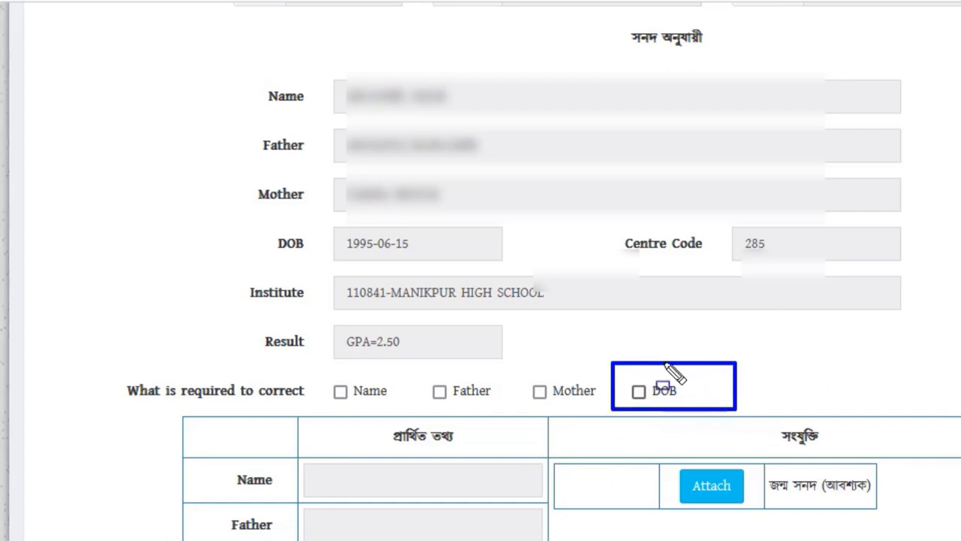
pyautogui.press('Escape')
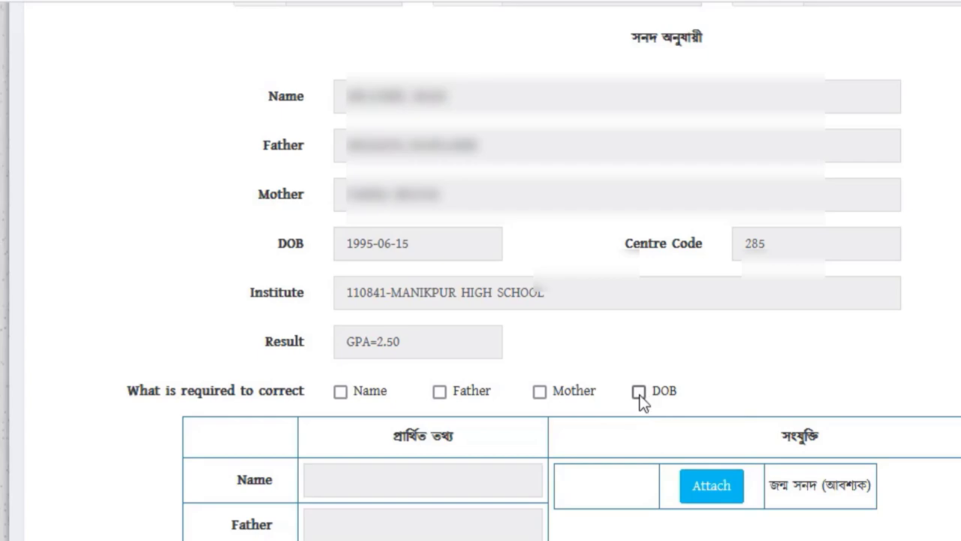
pyautogui.click(639, 393)
# - Tick SSC as an additional examination to correct
pyautogui.scroll(10, 740, 428)
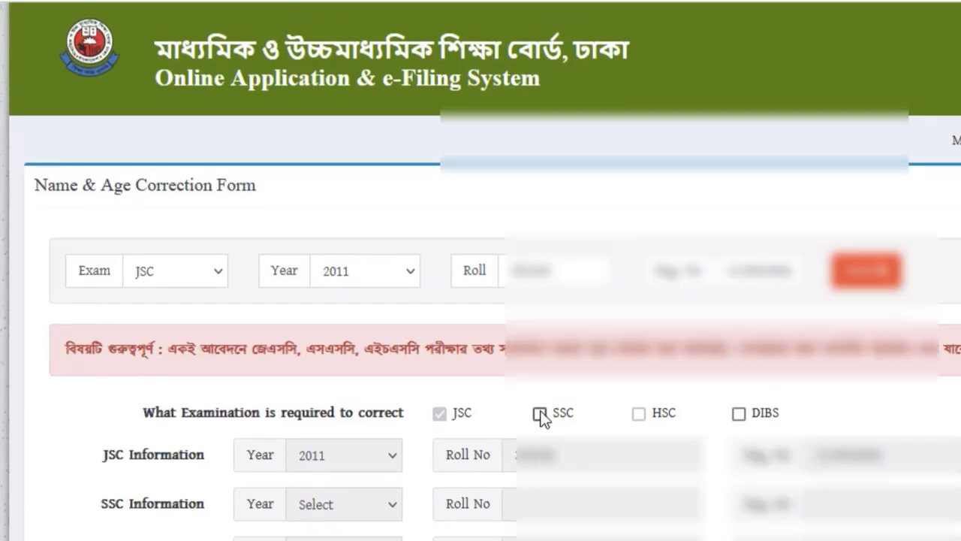
pyautogui.click(541, 413)
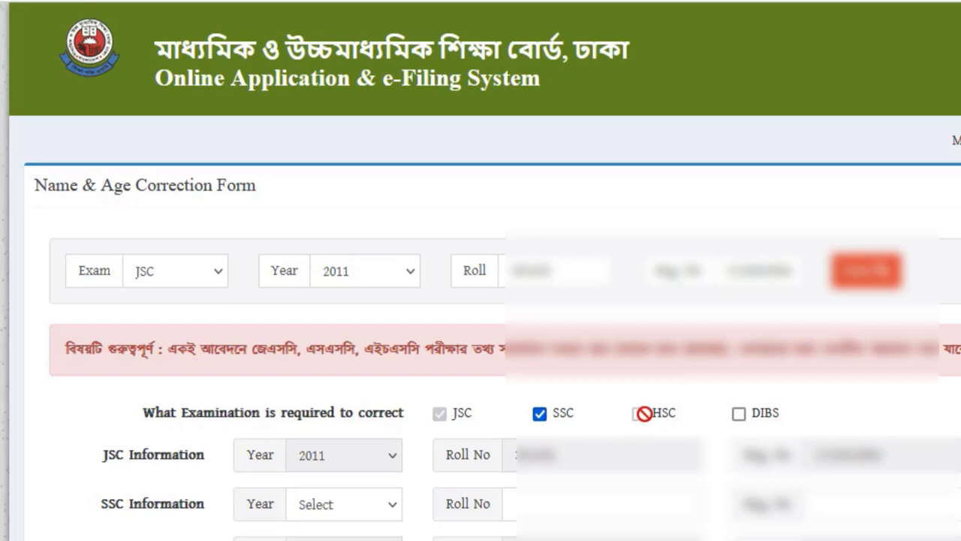
pyautogui.scroll(-3, 629, 398)
# - Choose 2014 as the SSC year and enter the SSC roll number
pyautogui.click(365, 301)
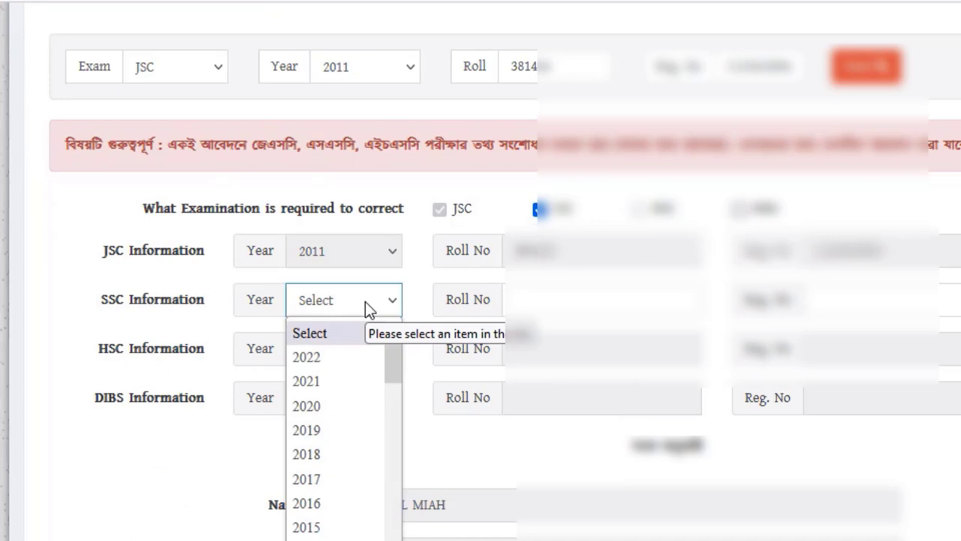
pyautogui.write('2014')
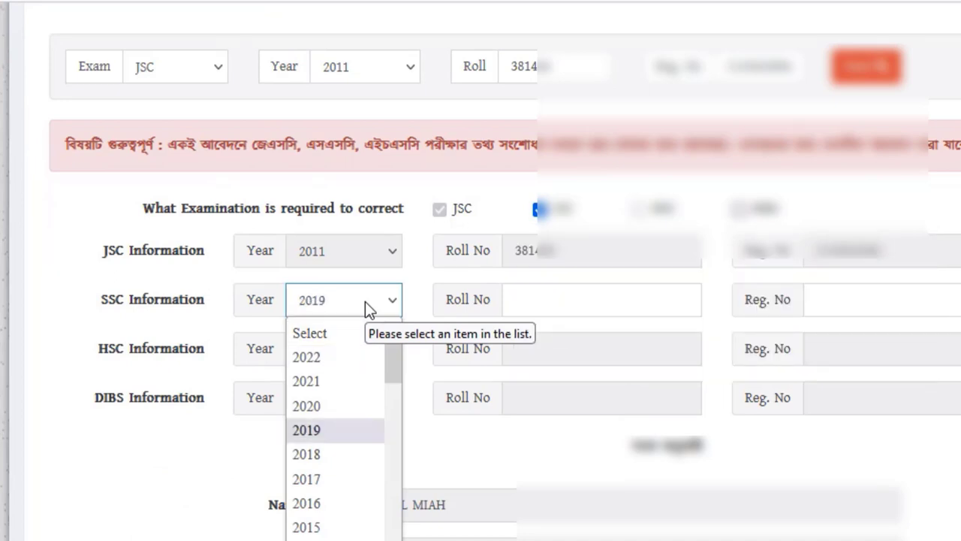
pyautogui.press('Return')
pyautogui.click(555, 298)
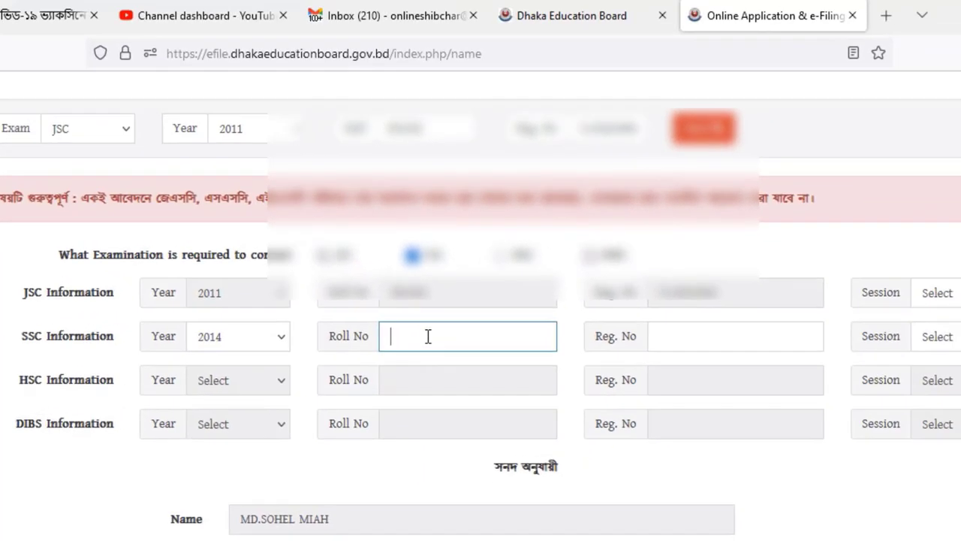
pyautogui.write('499')
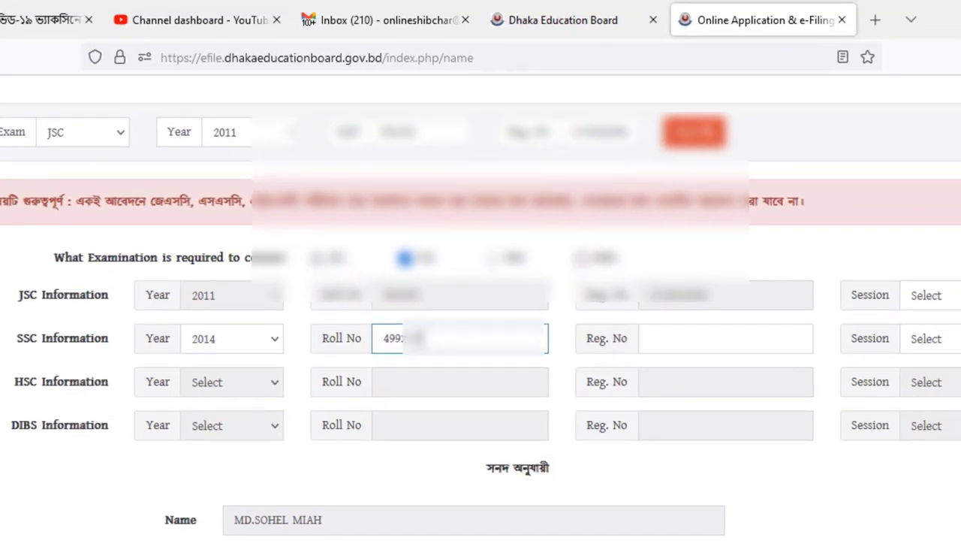
pyautogui.click(654, 338)
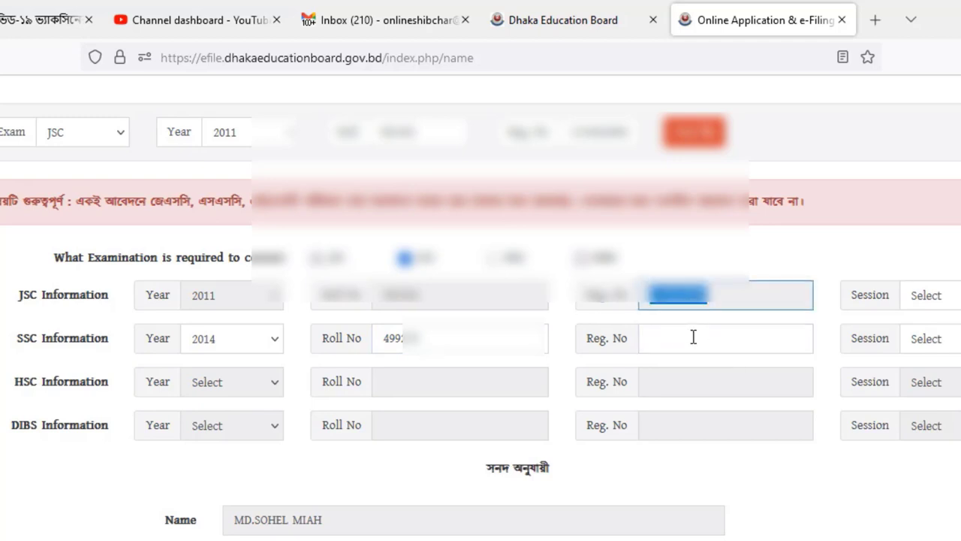
# - Finish the SSC registration number, then set JSC session 2011 and SSC session 2012
pyautogui.write('111')
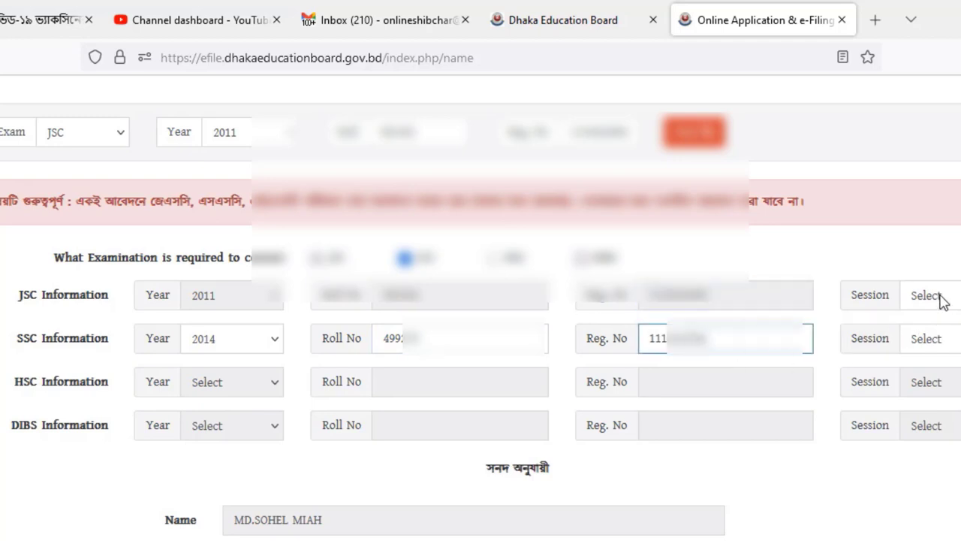
pyautogui.click(939, 296)
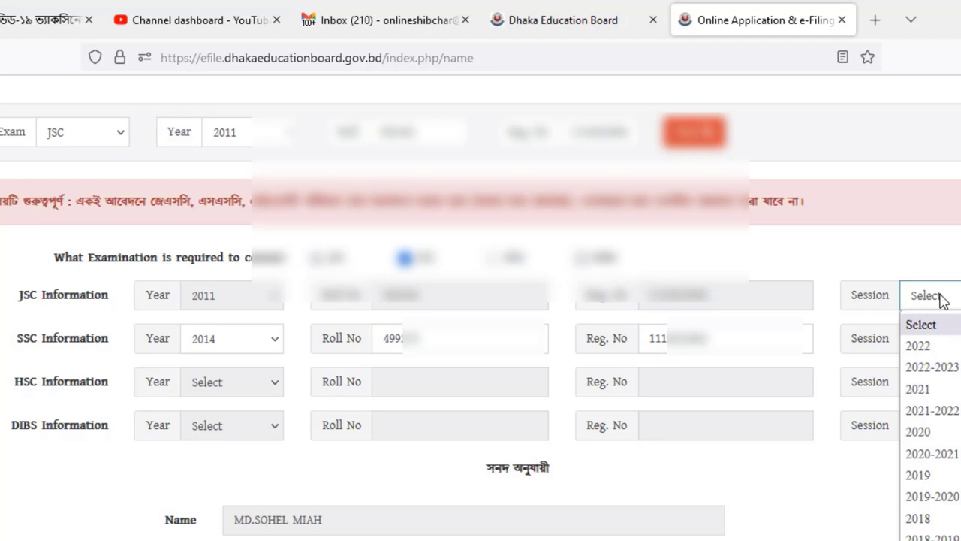
pyautogui.write('2011')
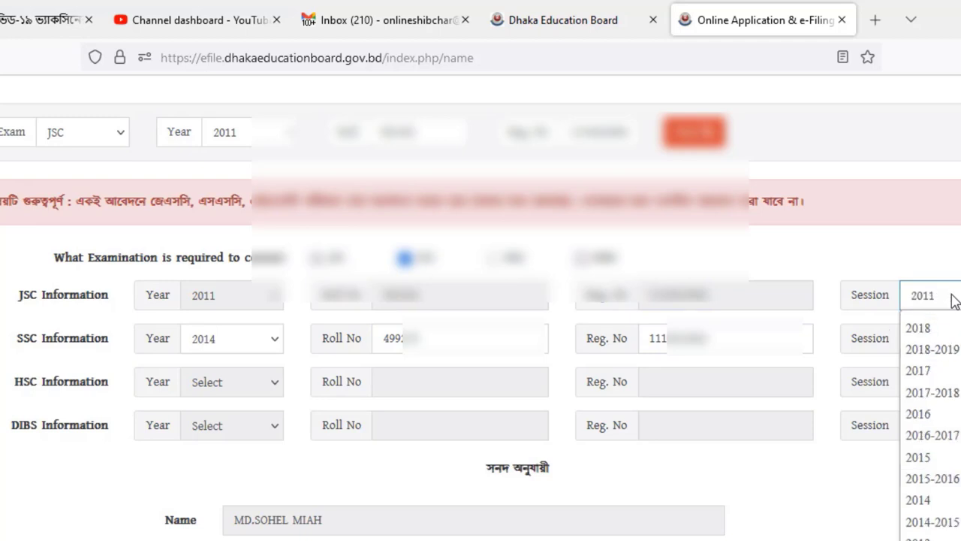
pyautogui.press('Return')
pyautogui.click(941, 340)
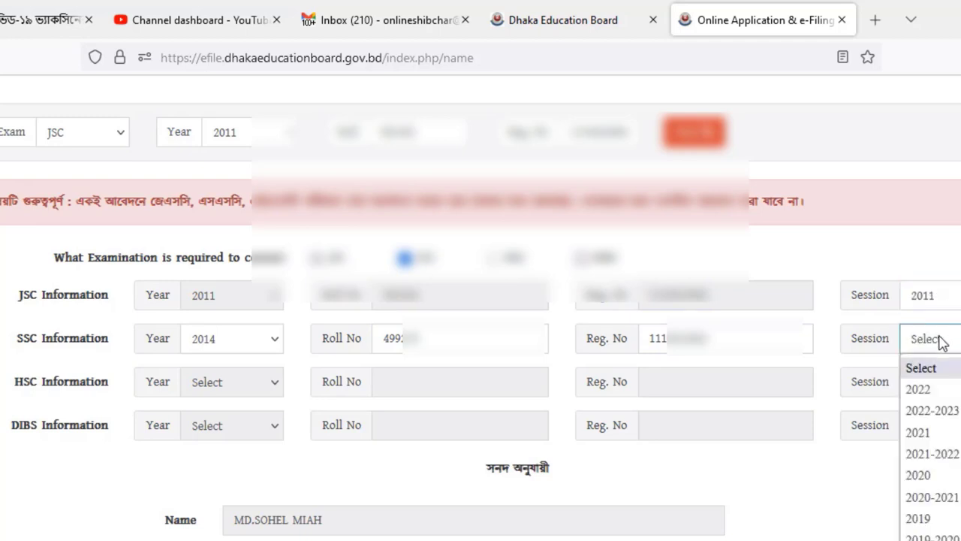
pyautogui.write('2012')
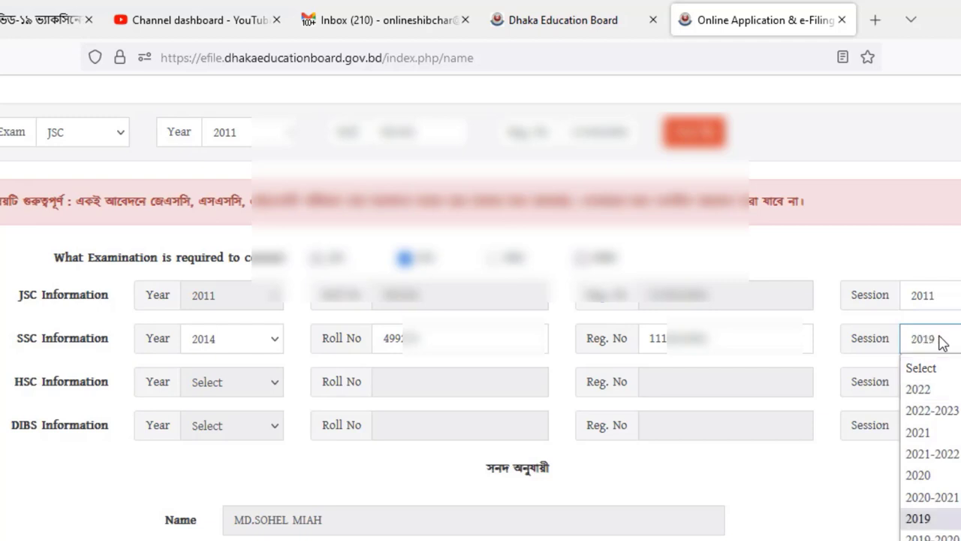
pyautogui.press('Return')
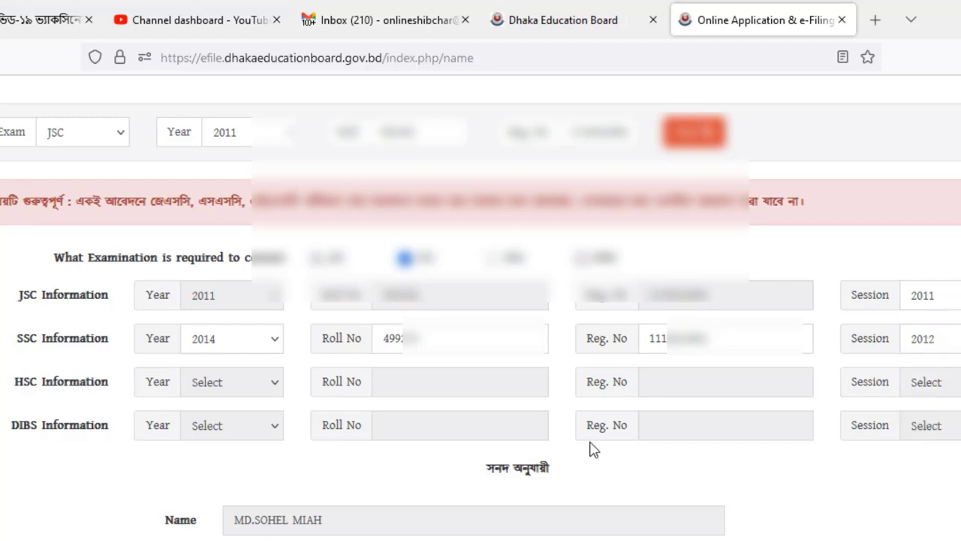
pyautogui.scroll(-1, 581, 404)
pyautogui.scroll(-6, 580, 404)
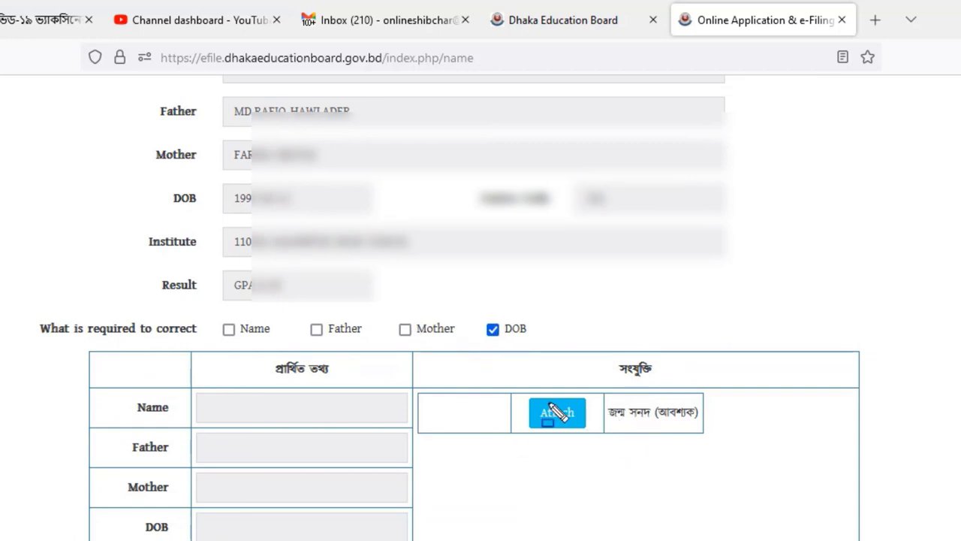
pyautogui.moveTo(440, 368)
pyautogui.mouseDown()
pyautogui.moveTo(750, 458)
pyautogui.moveTo(779, 457)
pyautogui.mouseUp()
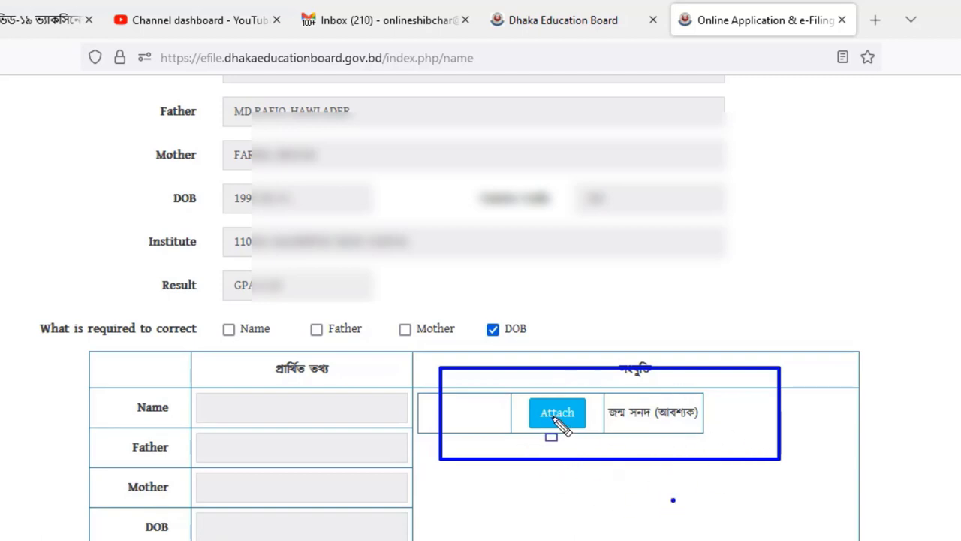
pyautogui.press('Escape')
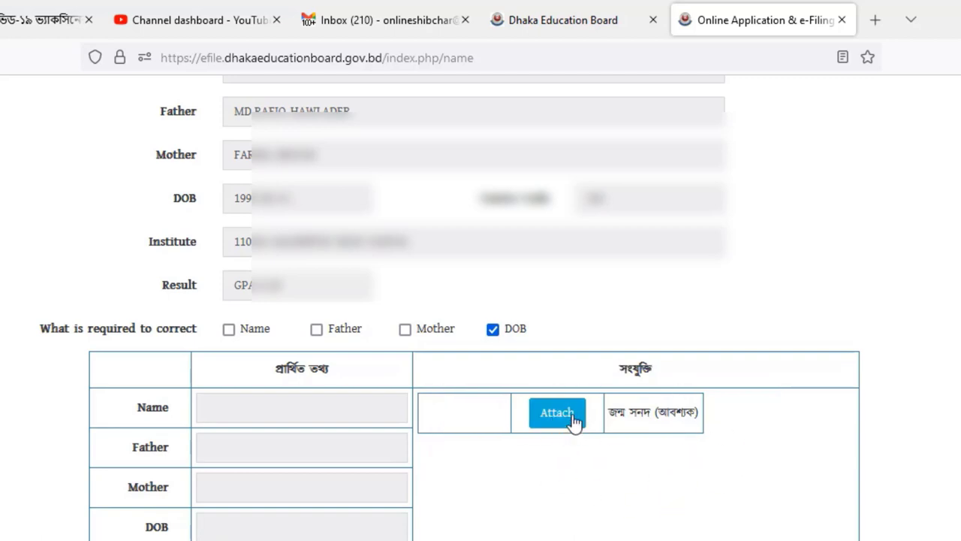
# - Upload 'BIRTH CERTIFICATED ALL' from the Certificate folder as the birth certificate attachment
pyautogui.click(550, 420)
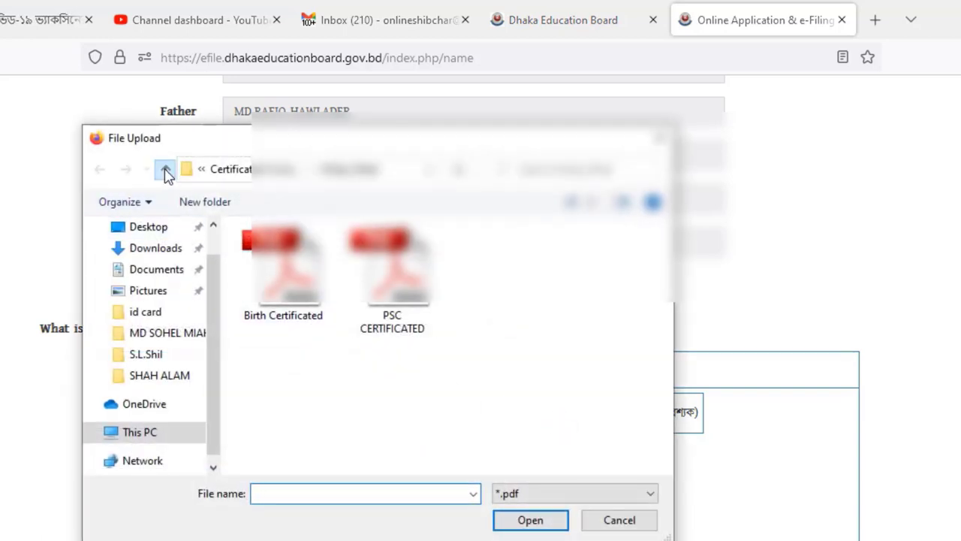
pyautogui.click(165, 171)
pyautogui.scroll(5, 272, 314)
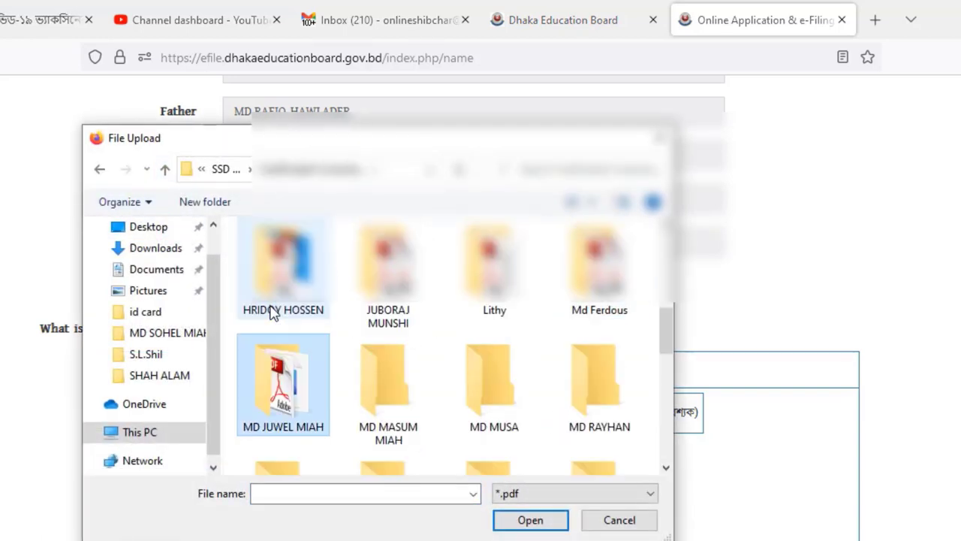
pyautogui.scroll(-2, 526, 414)
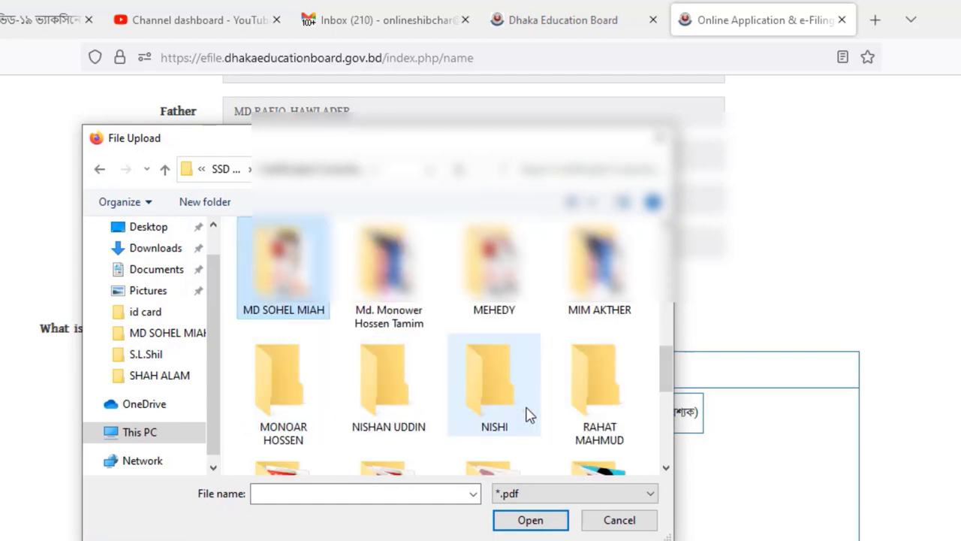
pyautogui.doubleClick(283, 263)
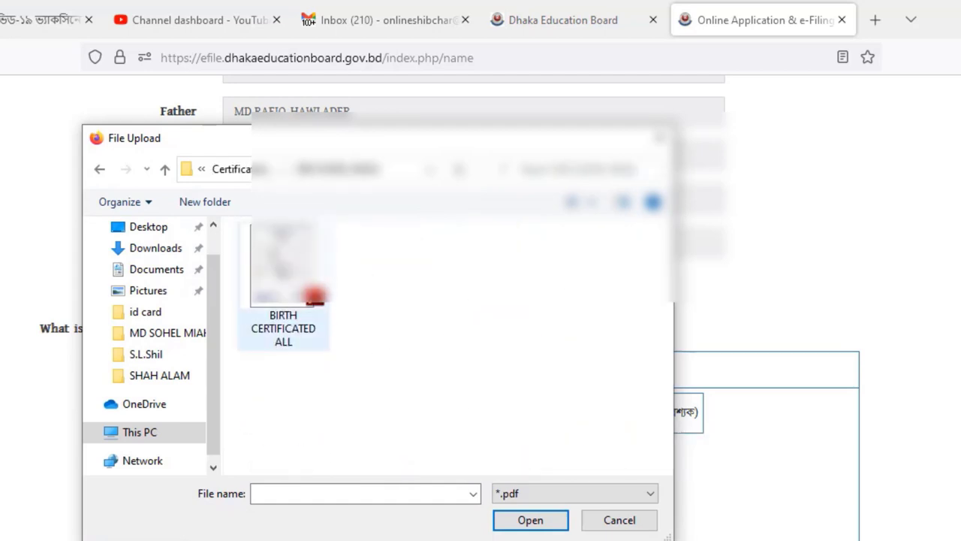
pyautogui.click(319, 299)
pyautogui.doubleClick(314, 297)
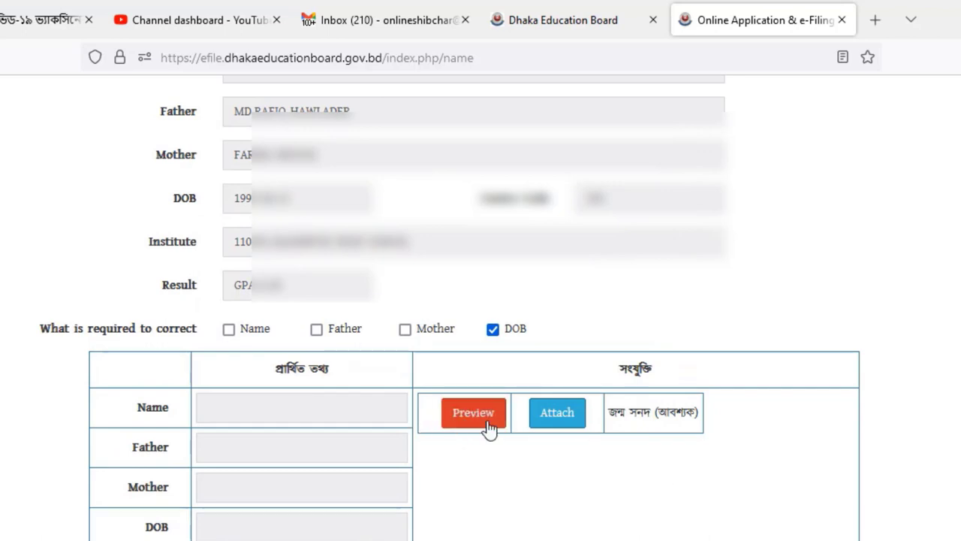
# - Enter the applicant/parents mobile number and attach photo.jpg as the recent photo
pyautogui.scroll(-5, 466, 439)
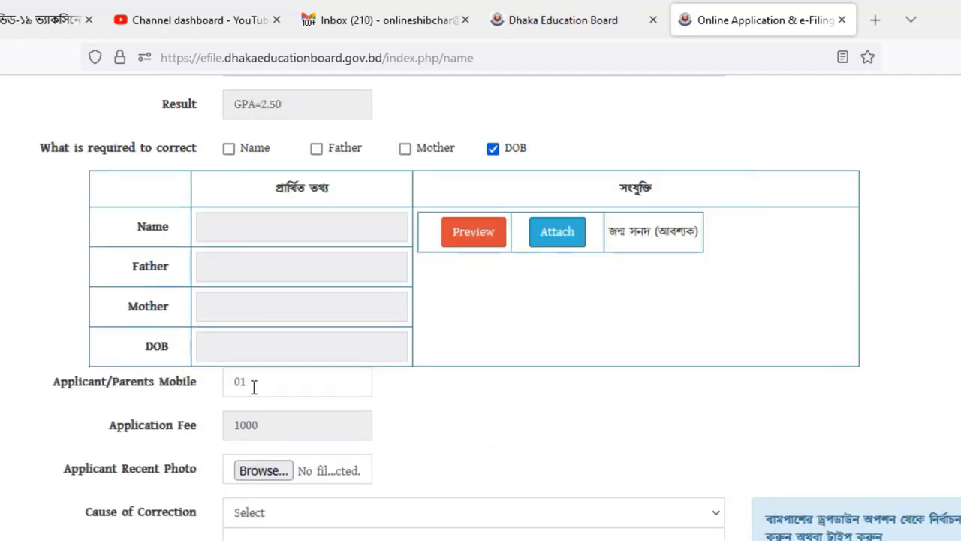
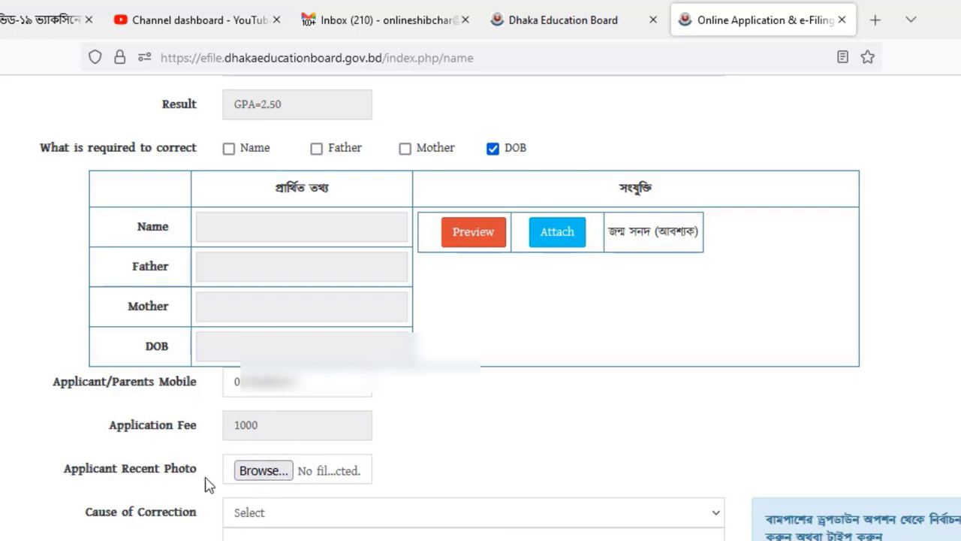
pyautogui.click(262, 470)
pyautogui.click(505, 280)
pyautogui.doubleClick(516, 289)
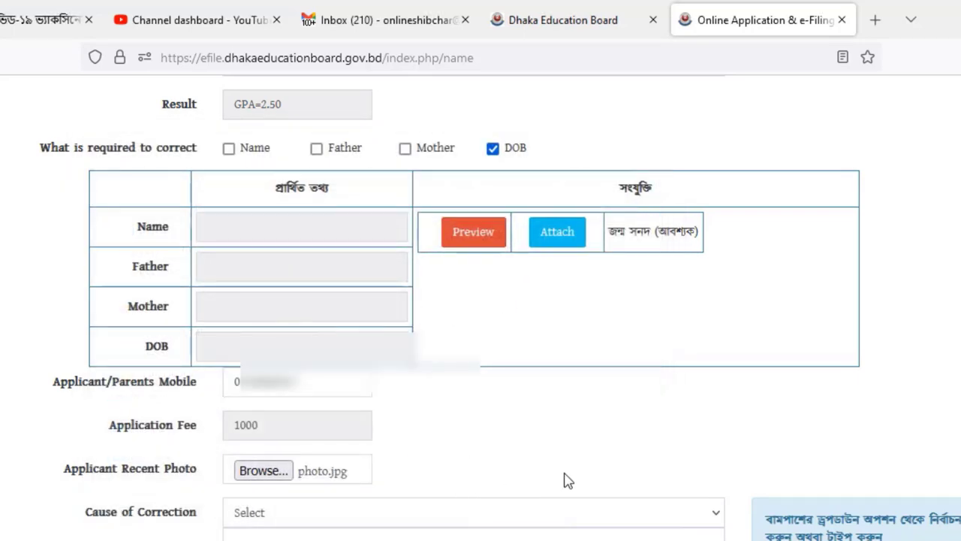
pyautogui.scroll(-2, 495, 505)
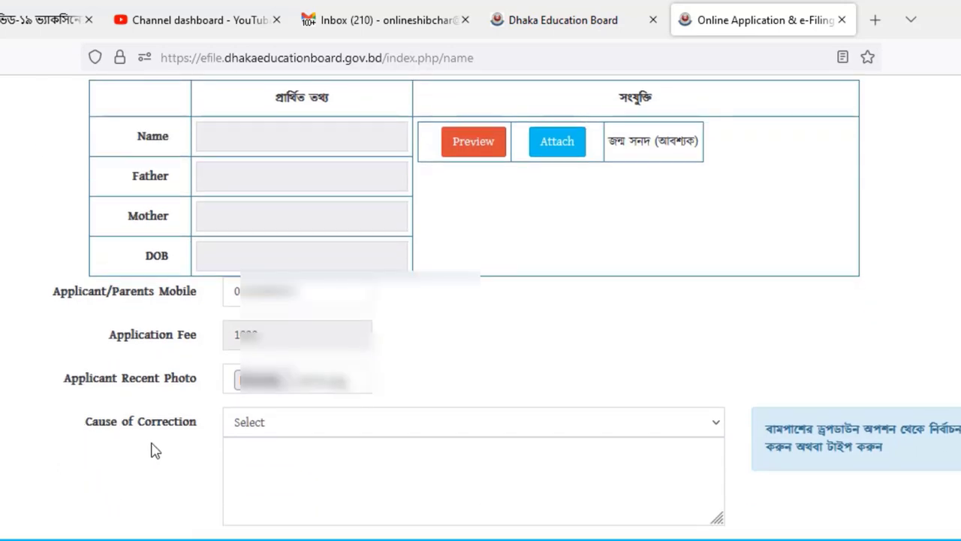
# - Choose জন্ম তারিখ ভুল as the Cause of Correction, then open the requested DOB calendar
pyautogui.click(261, 425)
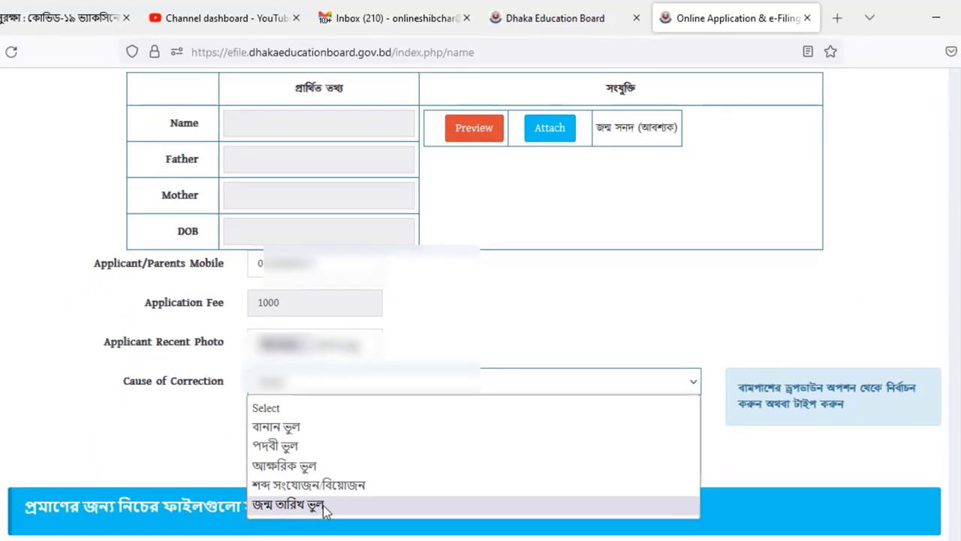
pyautogui.click(318, 509)
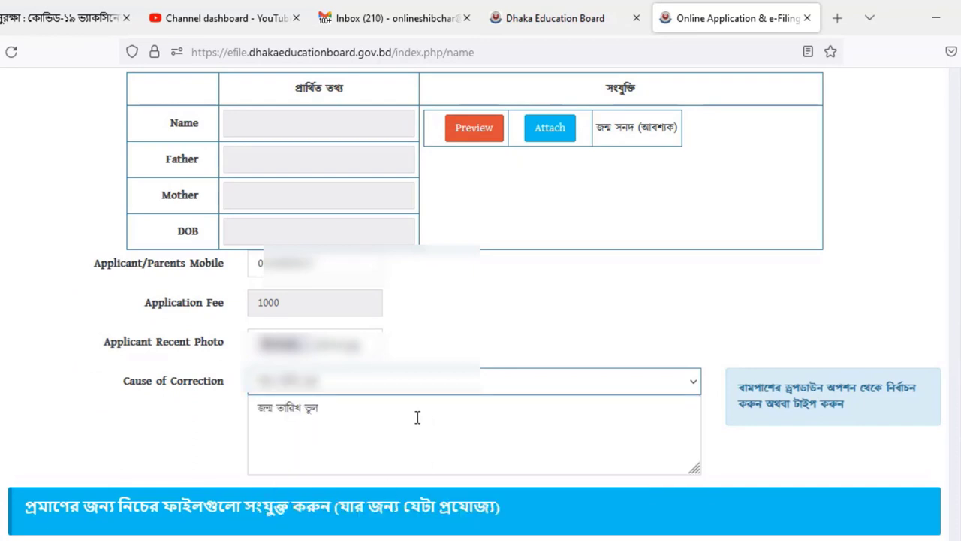
pyautogui.click(258, 235)
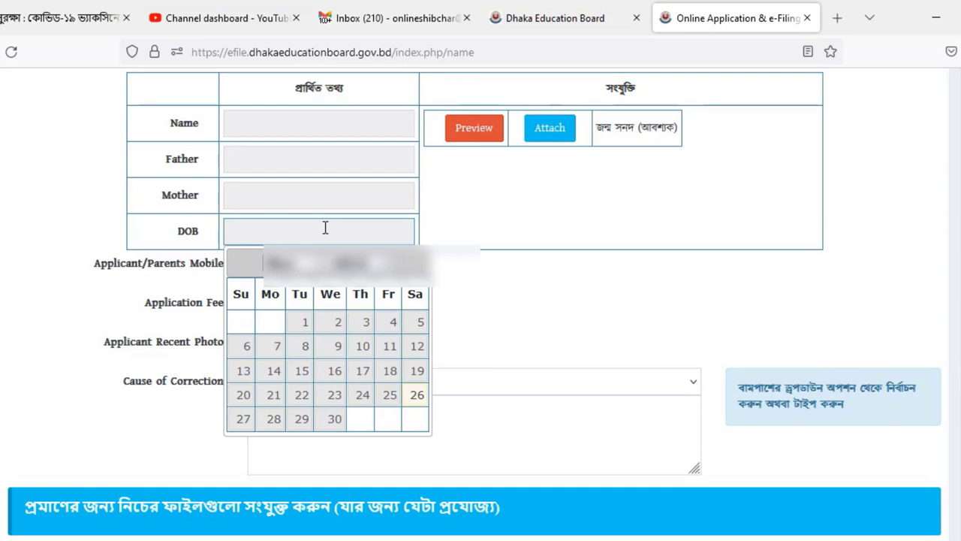
pyautogui.click(359, 264)
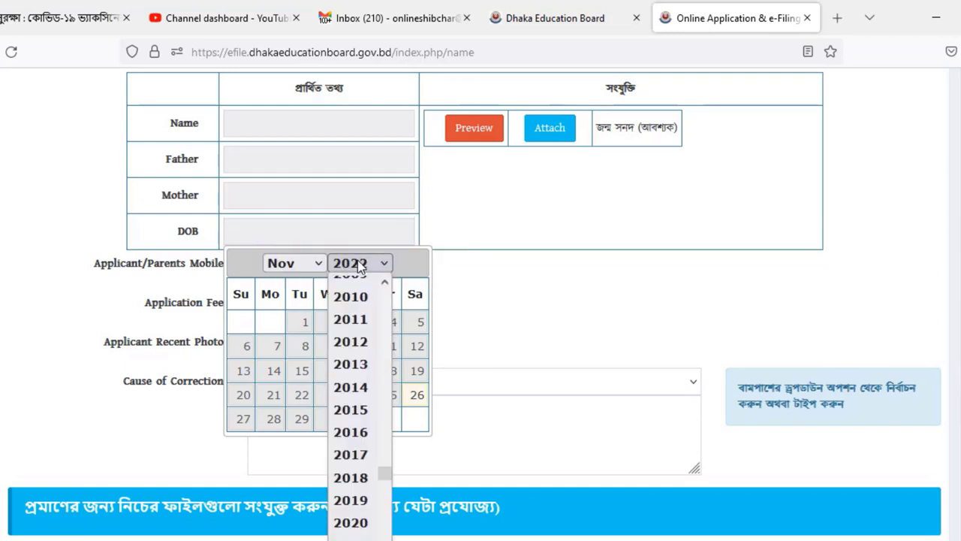
pyautogui.write('1998')
pyautogui.press('Return')
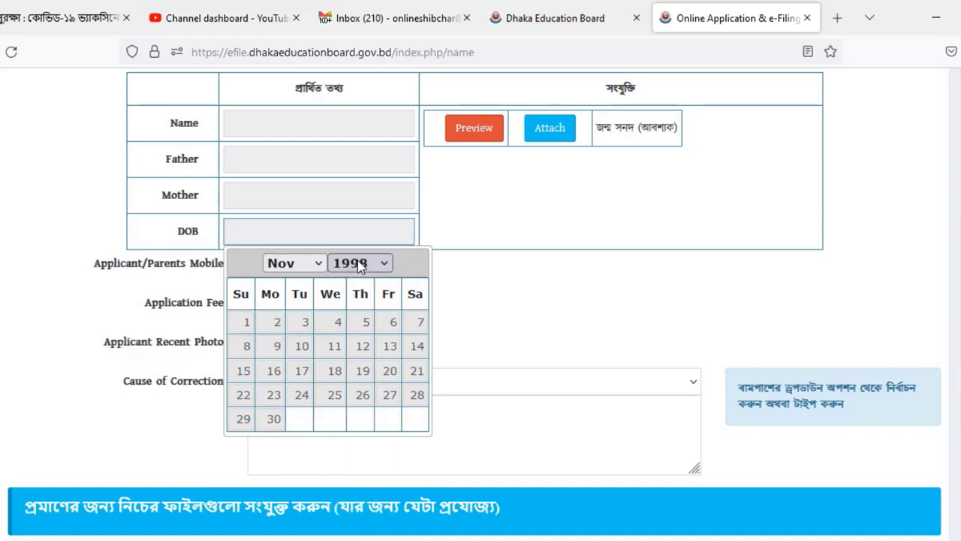
pyautogui.click(293, 263)
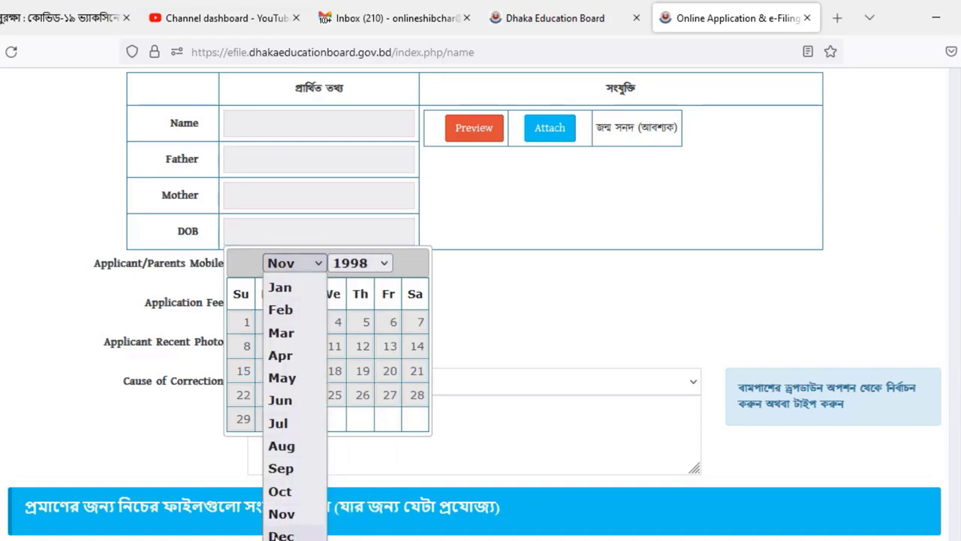
pyautogui.click(295, 532)
pyautogui.click(301, 370)
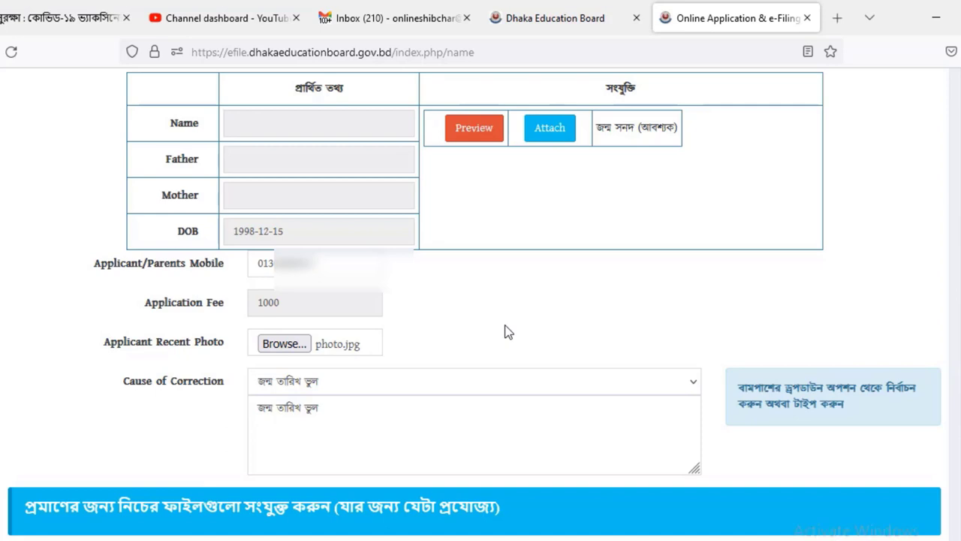
# - Tick the declaration checkbox, review the filled details, and submit the correction application
pyautogui.scroll(-3, 502, 334)
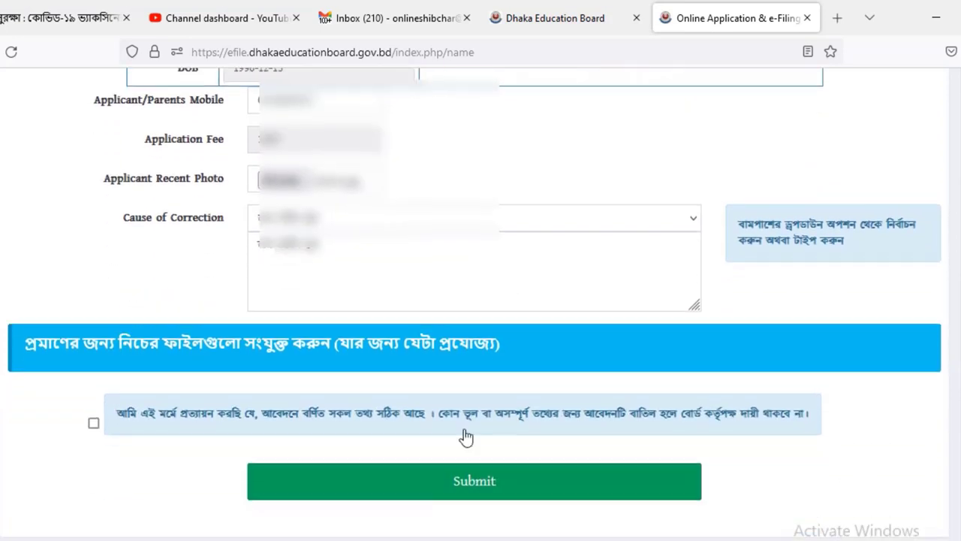
pyautogui.click(93, 425)
pyautogui.scroll(5, 282, 199)
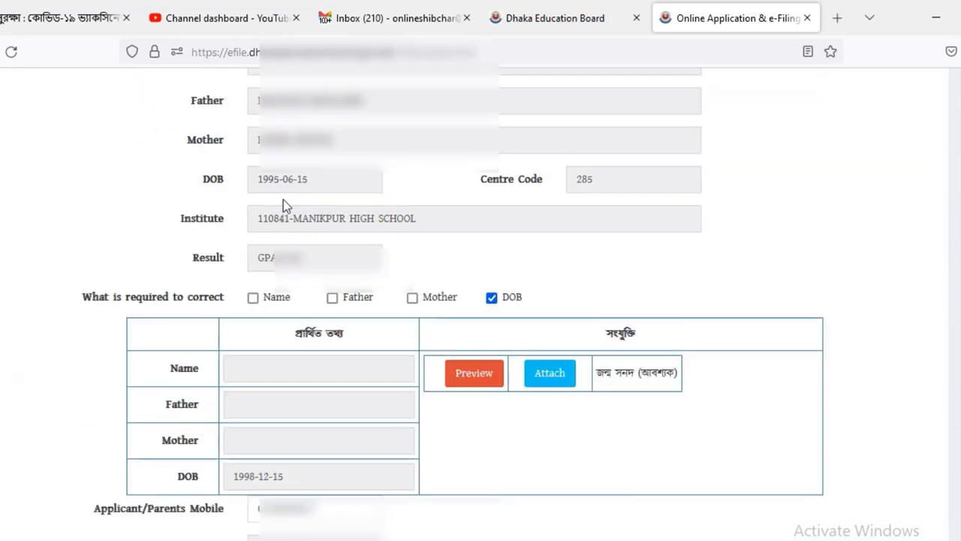
pyautogui.moveTo(237, 161); pyautogui.dragTo(389, 193)
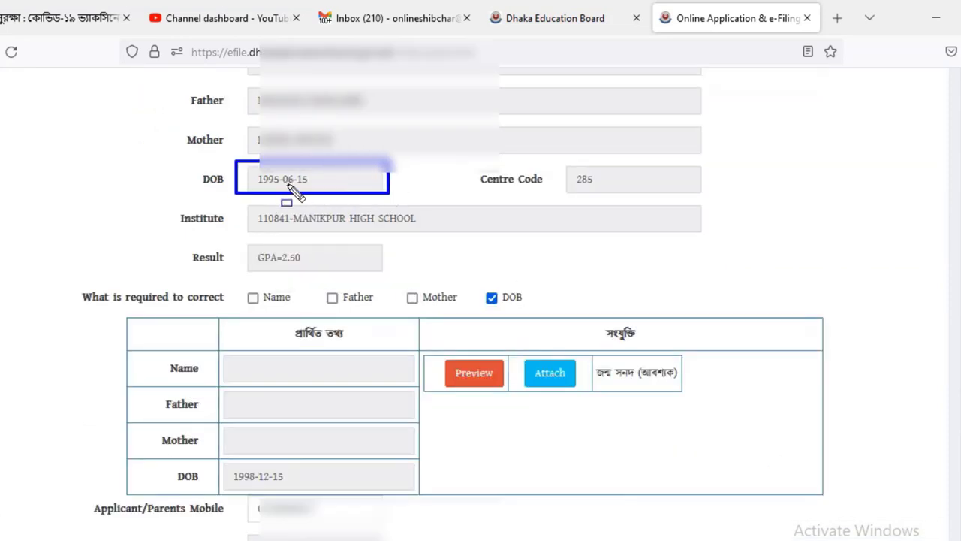
pyautogui.moveTo(226, 463); pyautogui.dragTo(316, 489)
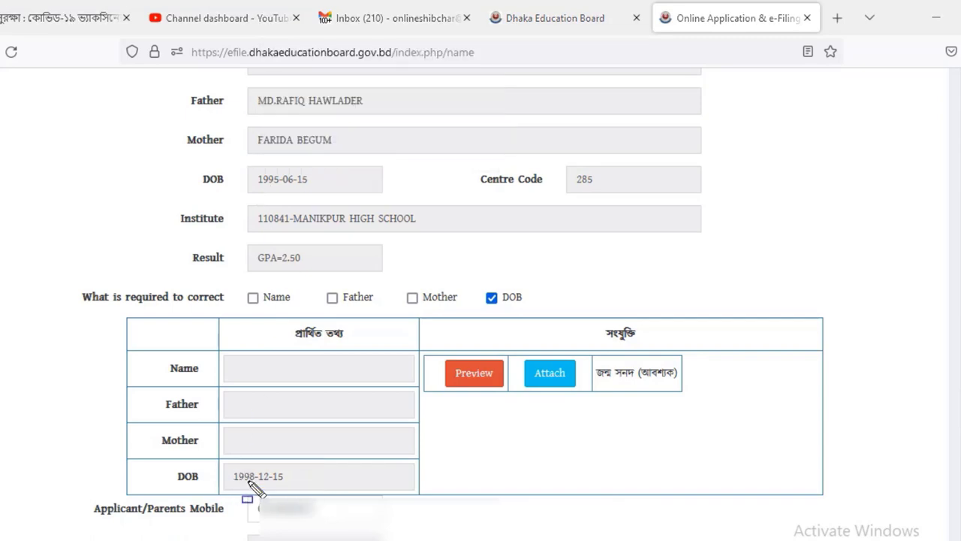
pyautogui.scroll(-4, 688, 508)
pyautogui.scroll(-2, 688, 508)
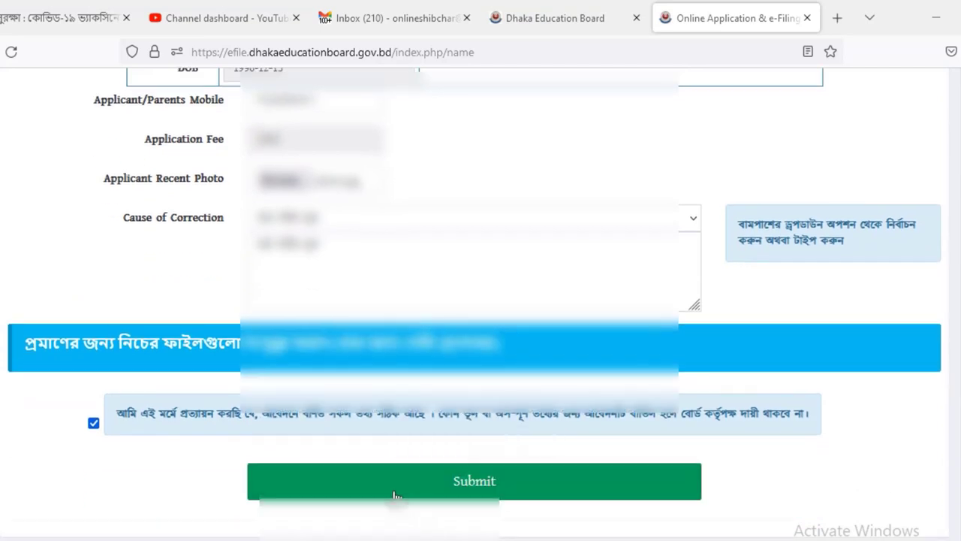
pyautogui.click(499, 485)
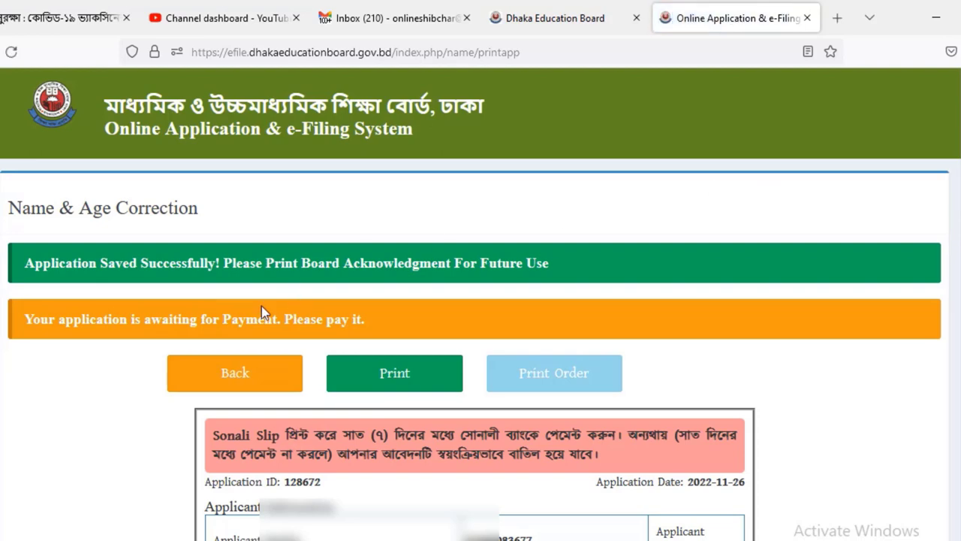
pyautogui.moveTo(3, 235); pyautogui.dragTo(723, 286)
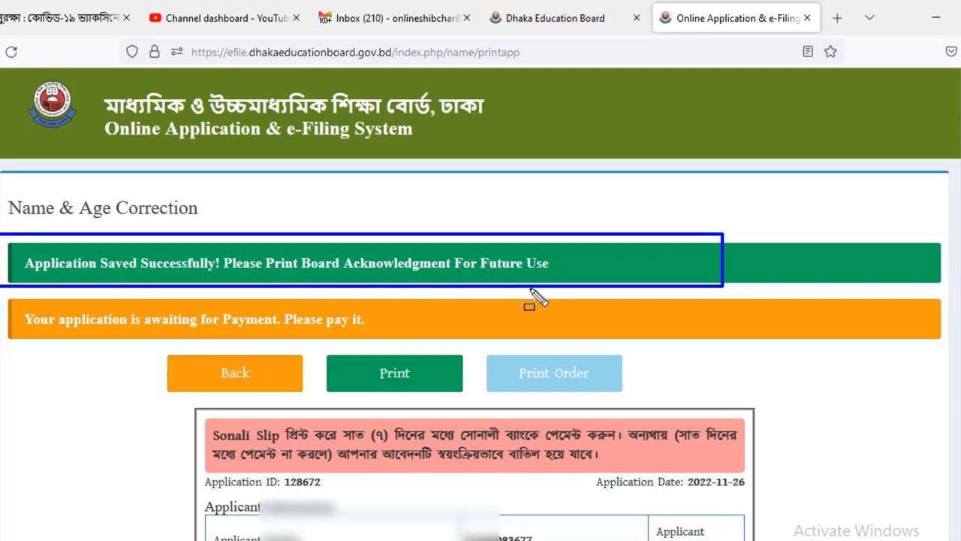
pyautogui.scroll(-2, 463, 314)
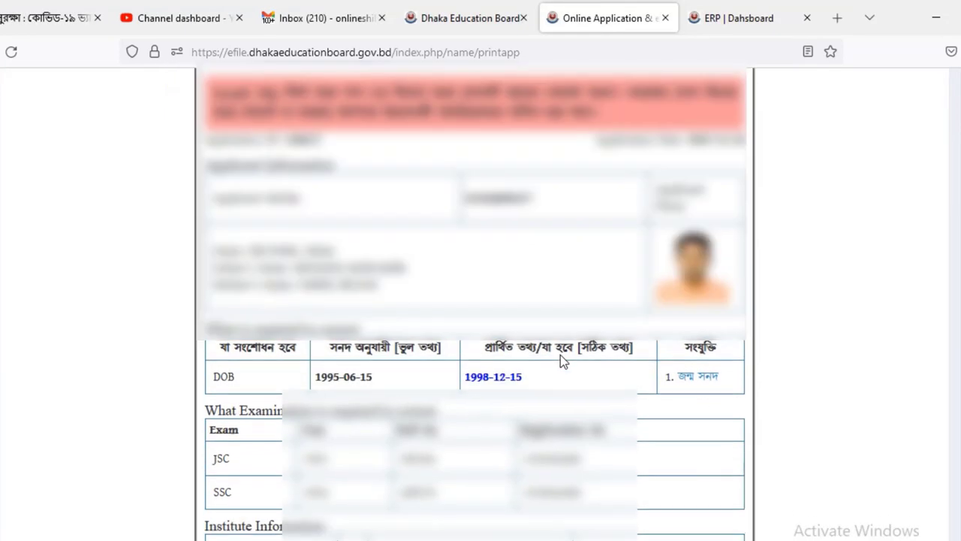
pyautogui.scroll(5, 562, 356)
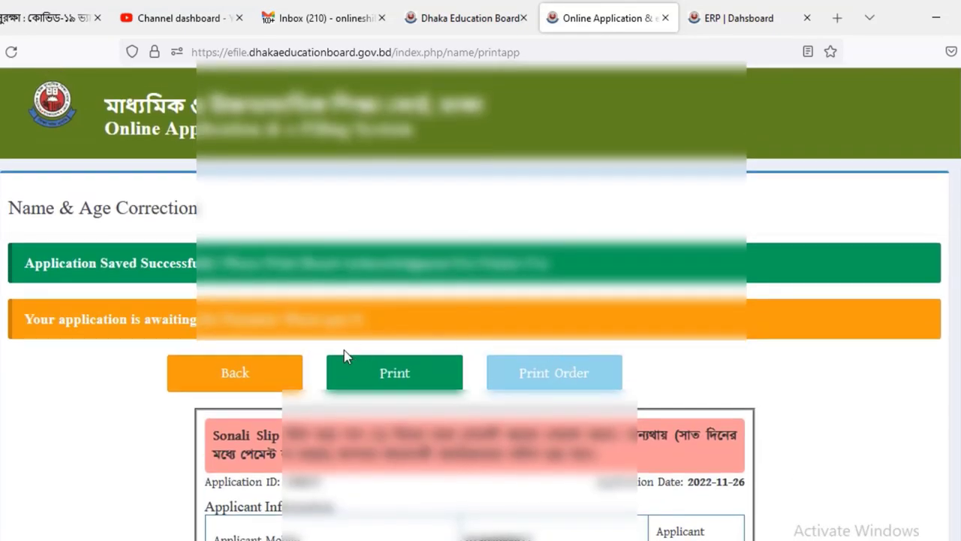